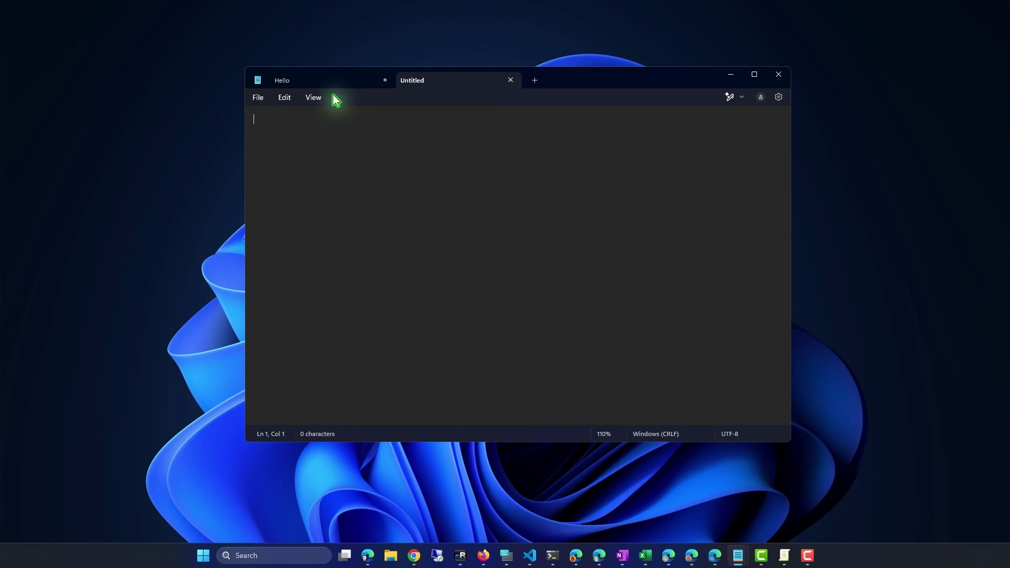
Copy the word Hello in Notepad and check clipboard history from the Untitled tab
click(325, 83)
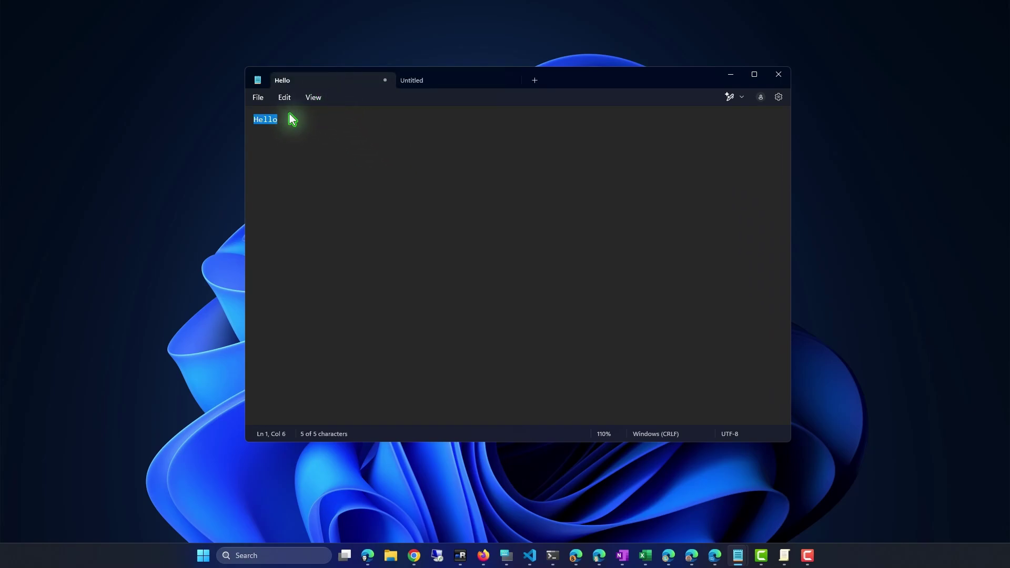
right_click(271, 124)
click(313, 176)
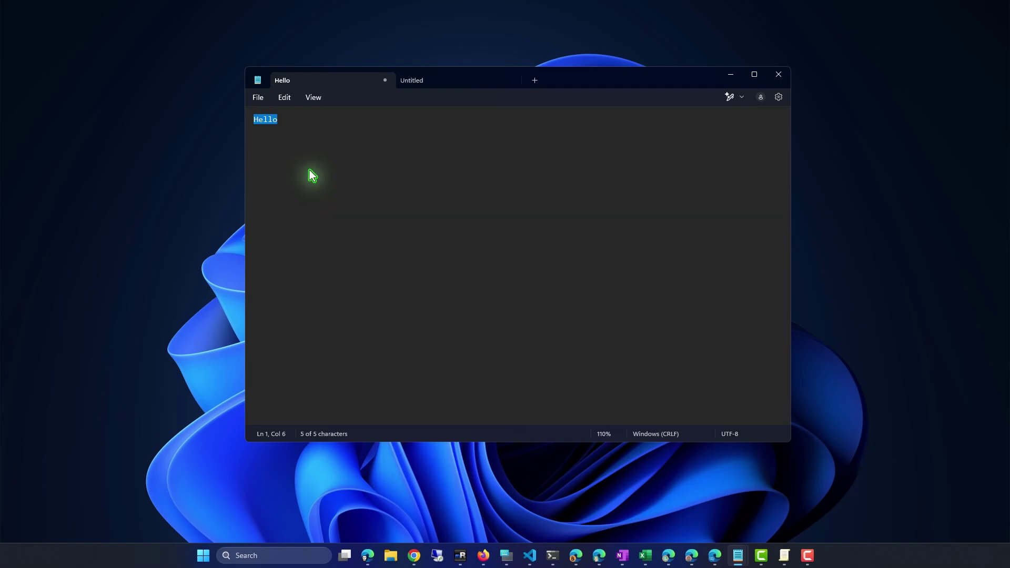
click(470, 81)
key(super+v)
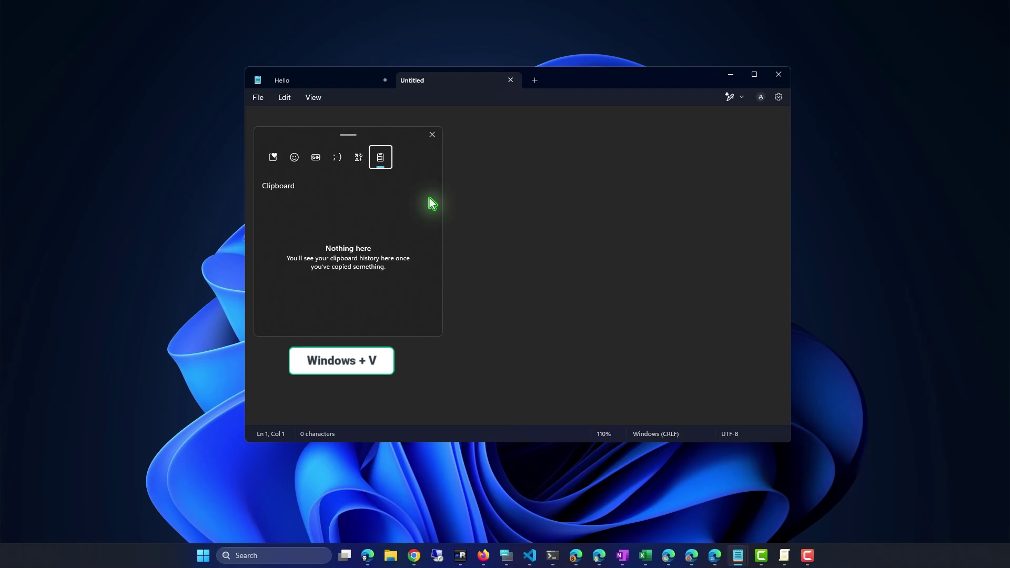
click(432, 135)
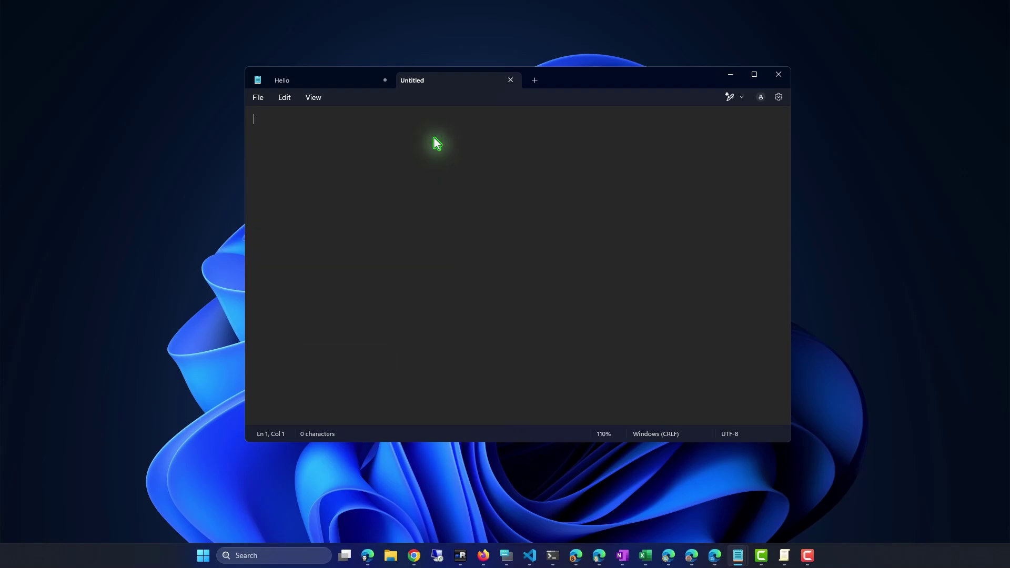
On the Clipboard settings page, turn off Suggested actions and switch Clipboard history off and on
click(729, 76)
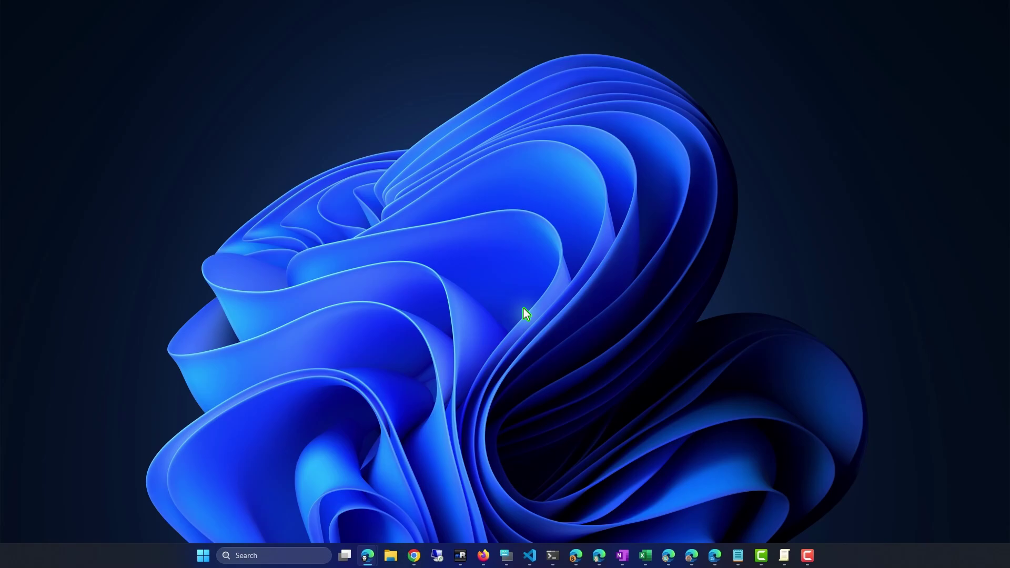
right_click(207, 553)
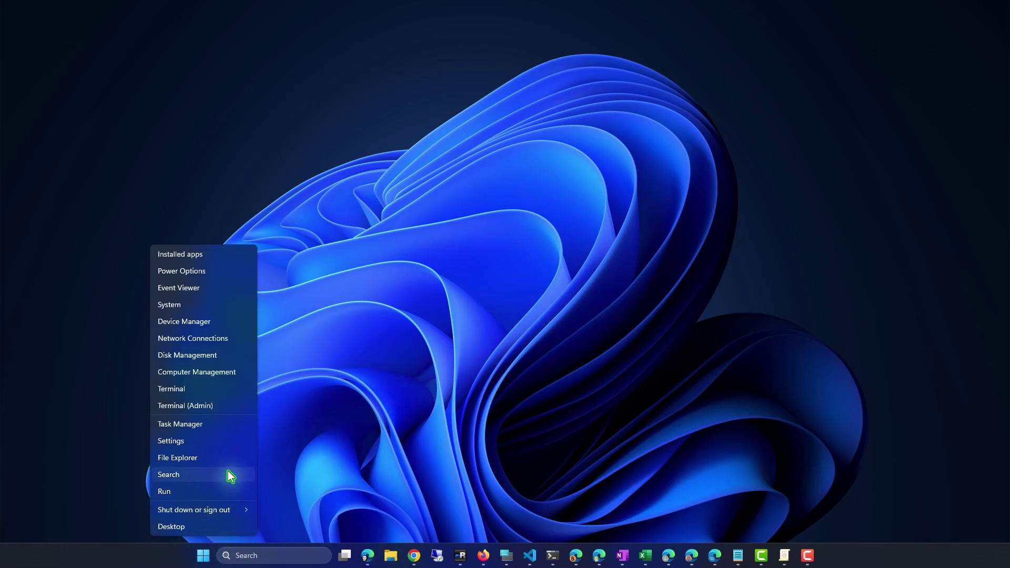
click(234, 441)
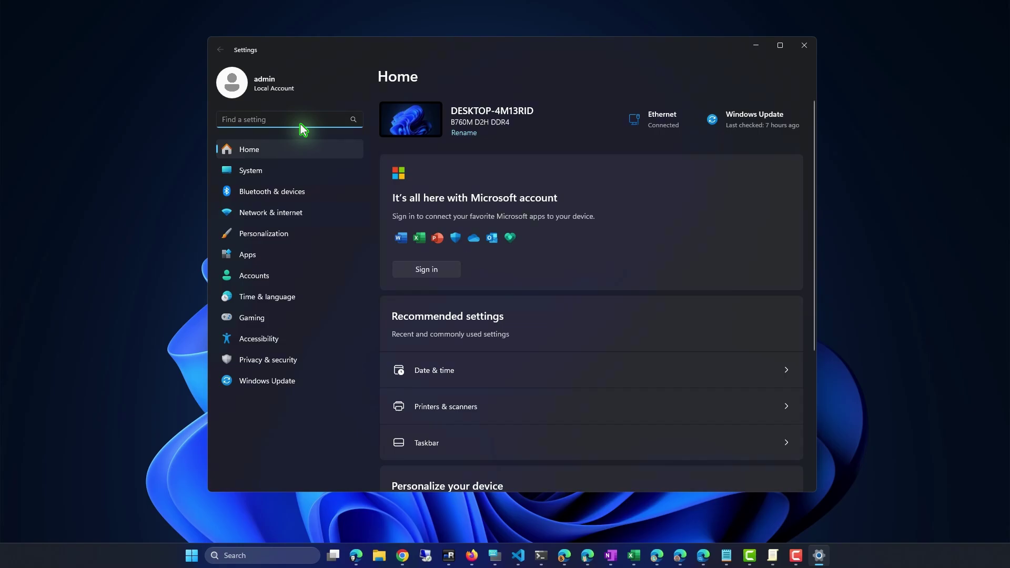
text(clip)
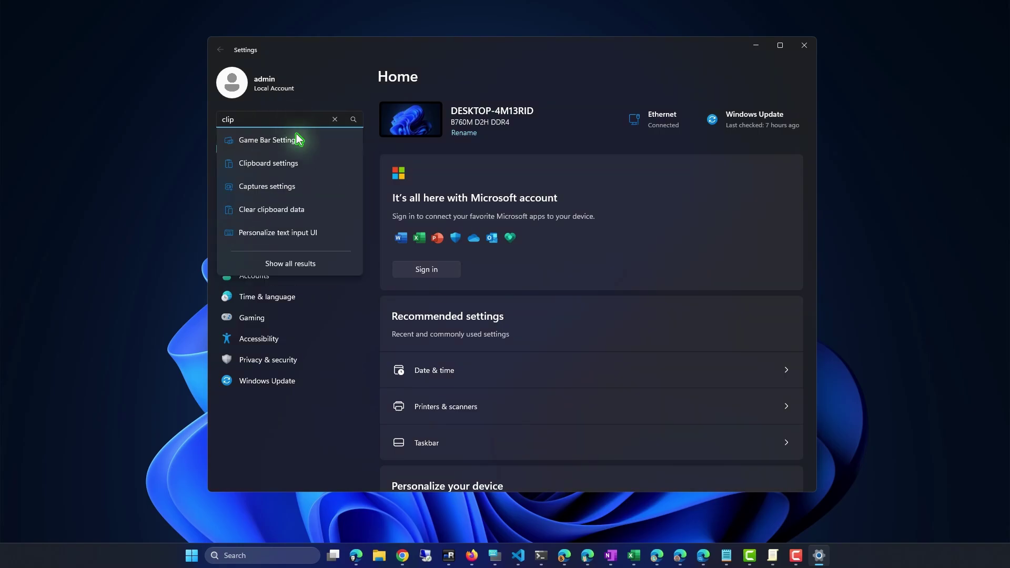
click(314, 164)
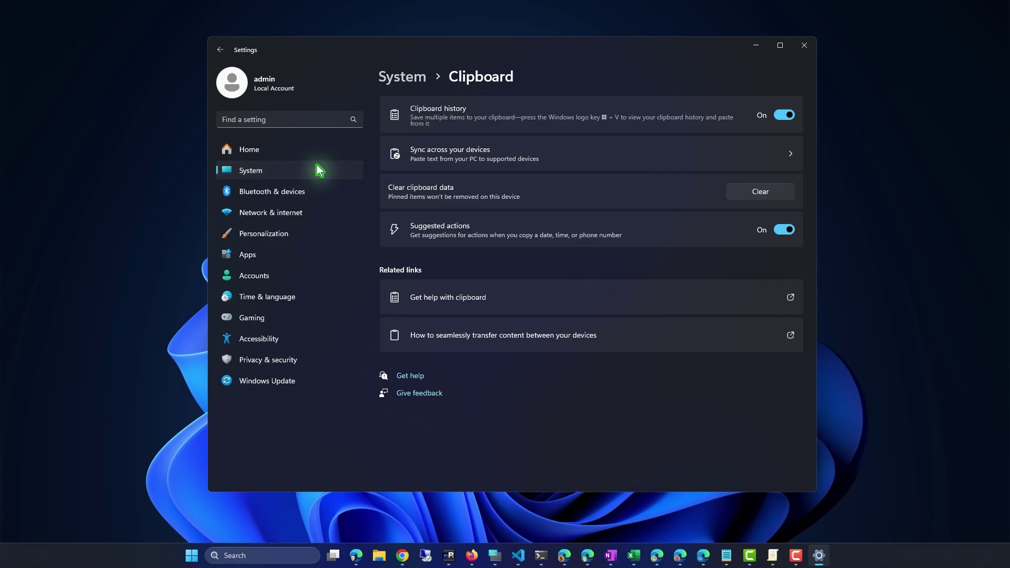
click(784, 232)
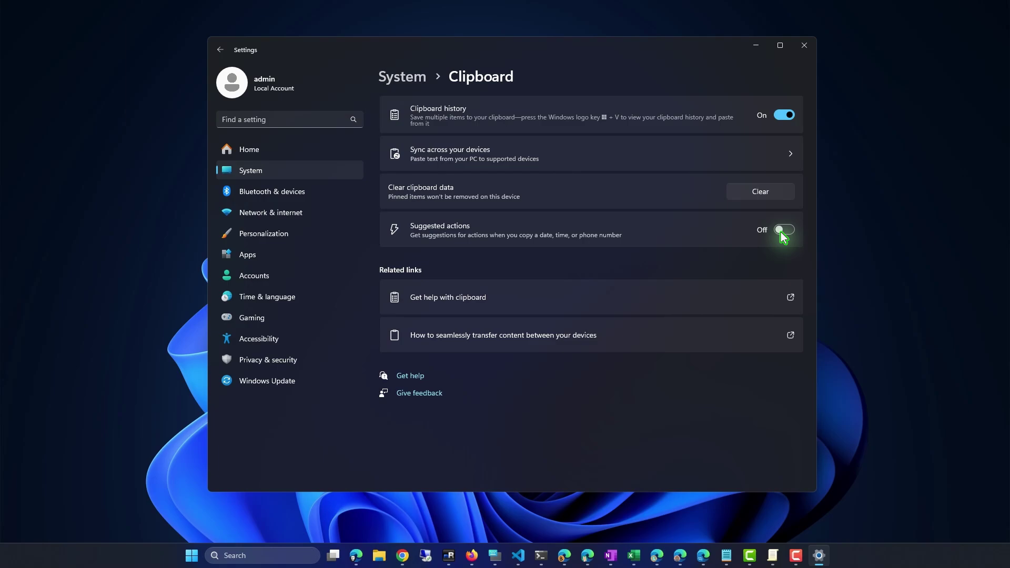
click(781, 117)
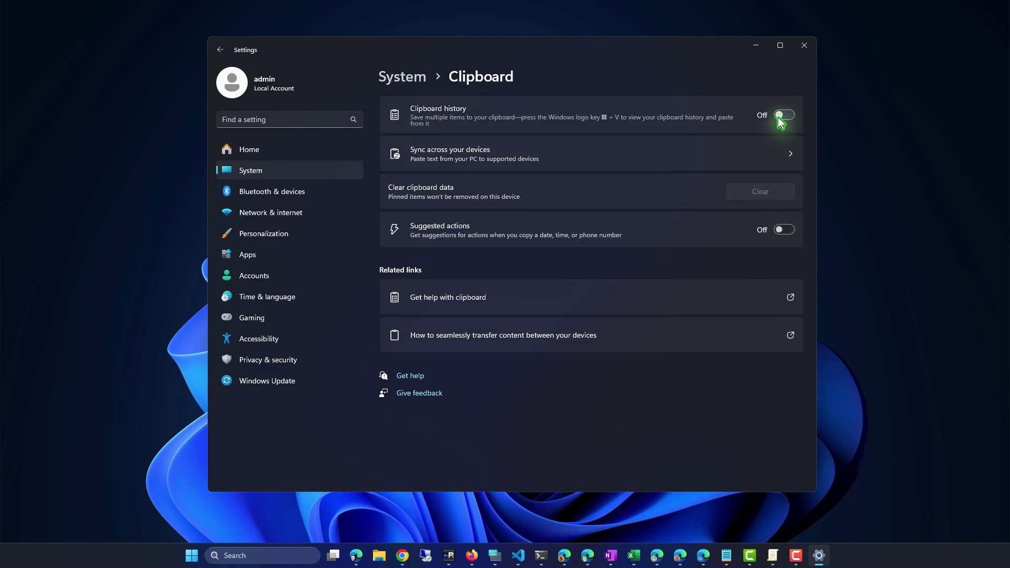
click(781, 117)
Open Task Manager and filter the processes by 'explor'
click(762, 45)
right_click(192, 555)
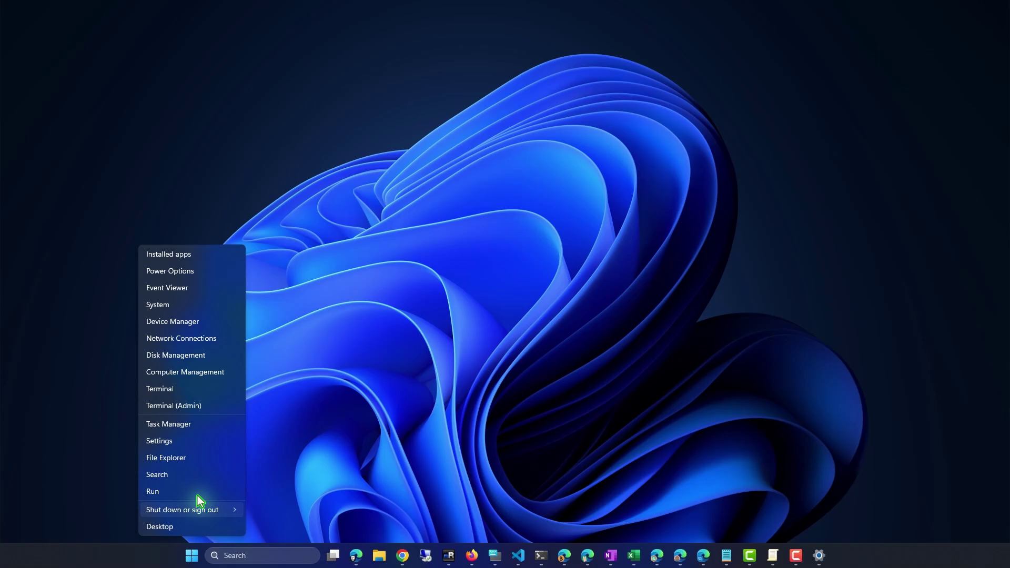
click(204, 429)
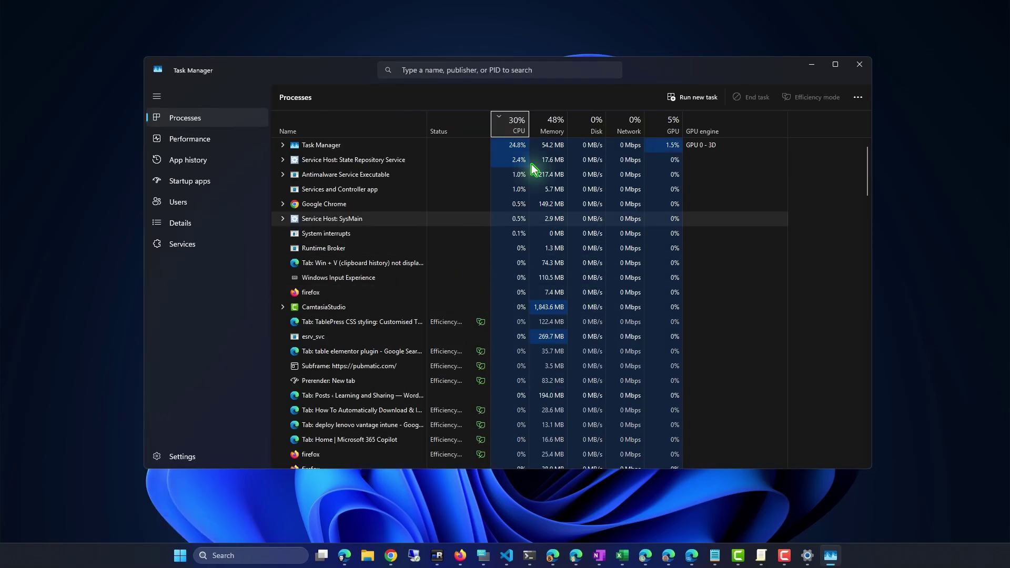
click(494, 70)
text(explor)
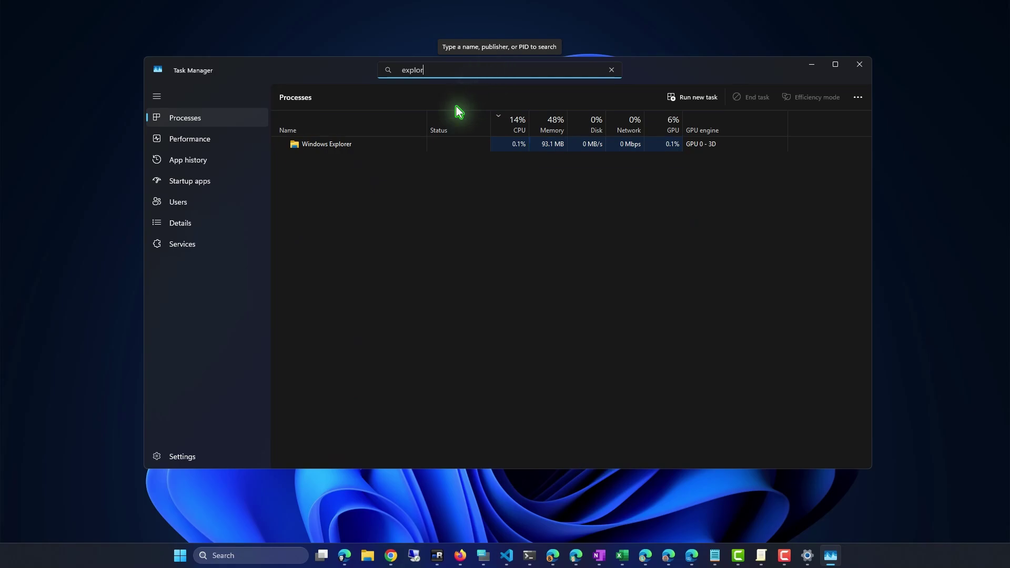
Restart the Windows Explorer process and close Task Manager
click(371, 146)
right_click(371, 145)
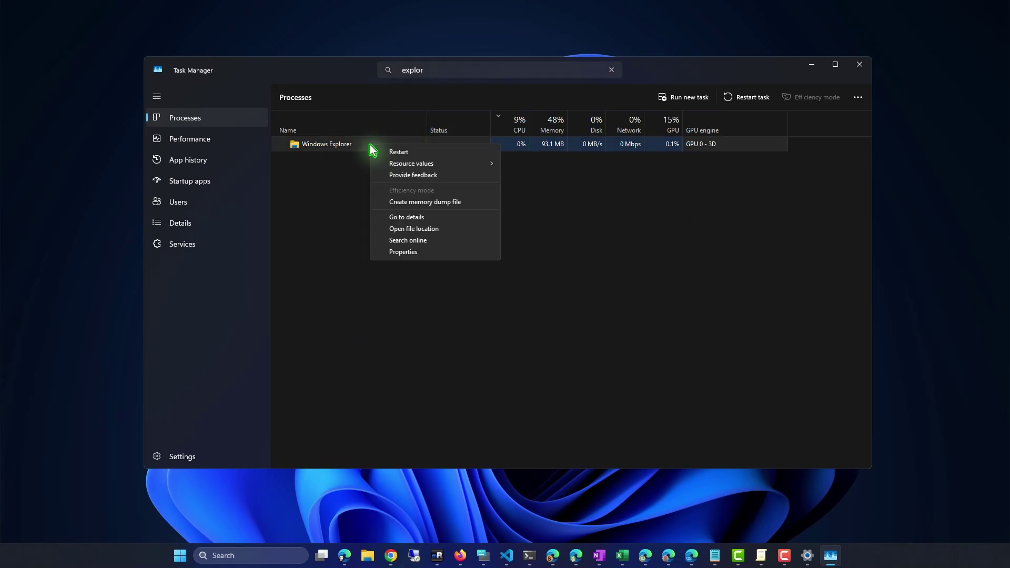
click(399, 153)
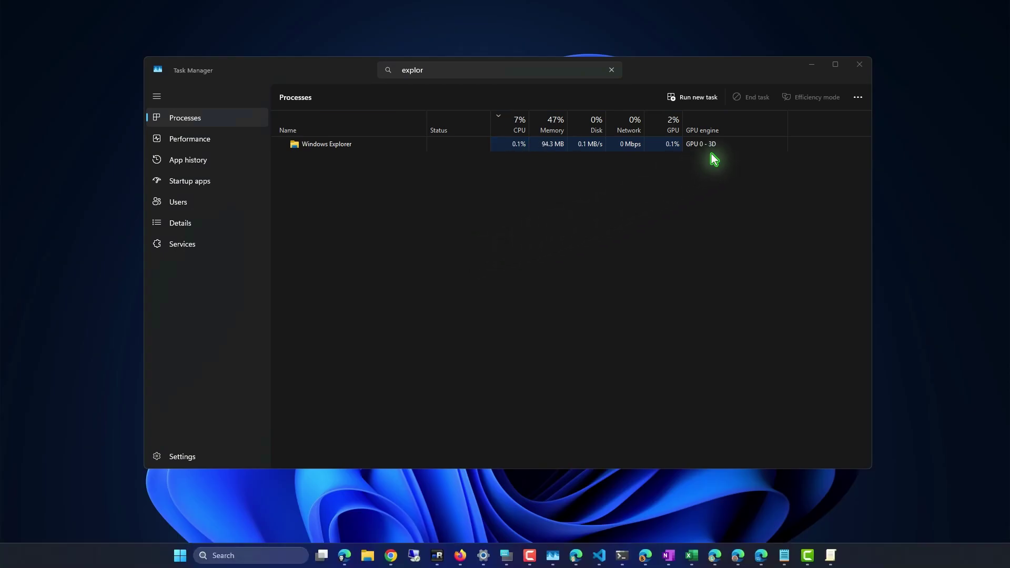
click(858, 66)
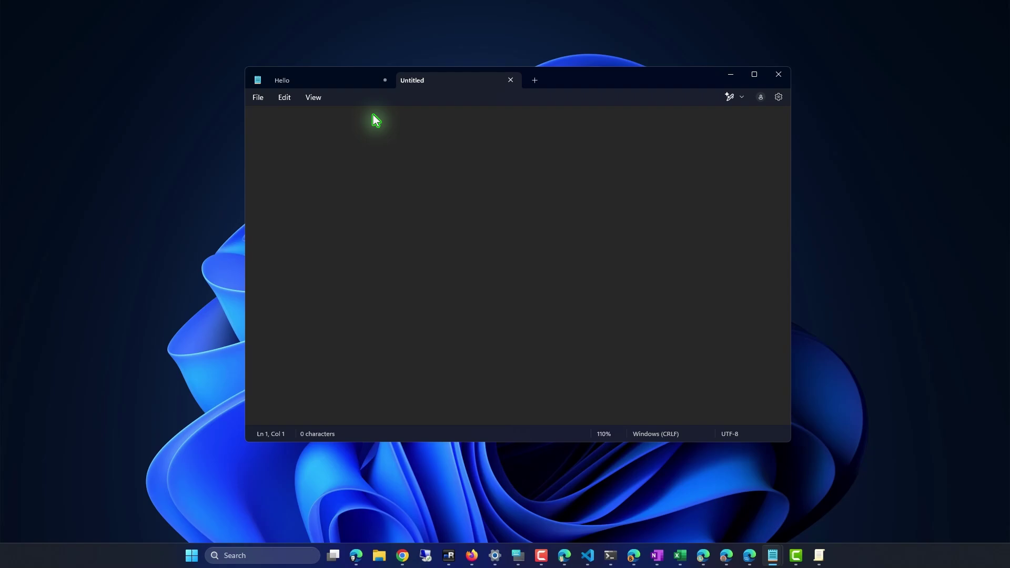
Copy Hello again and confirm clipboard history on the Untitled tab is still empty
click(336, 81)
right_click(274, 123)
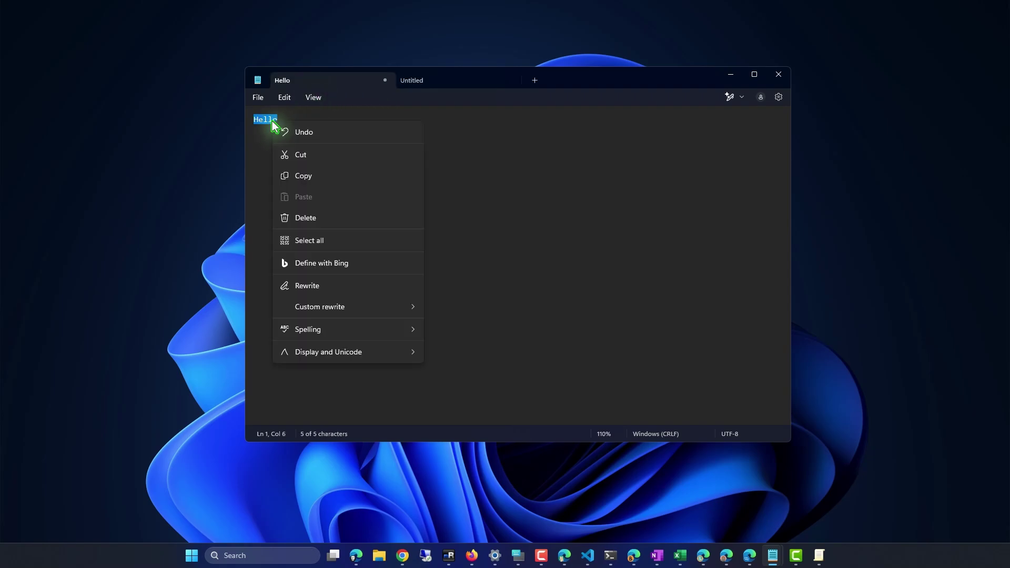
click(317, 177)
click(464, 87)
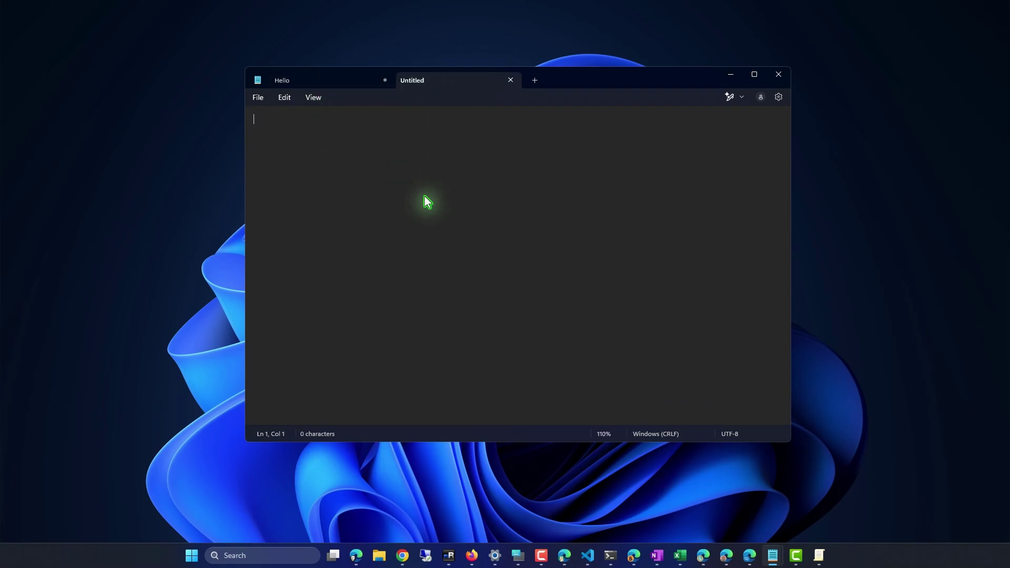
key(super+v)
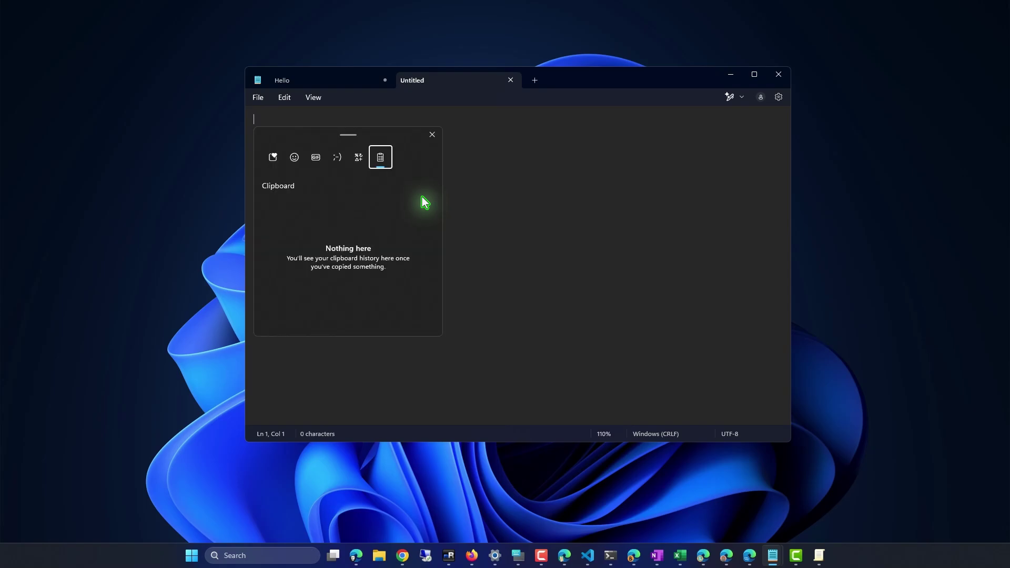
click(432, 135)
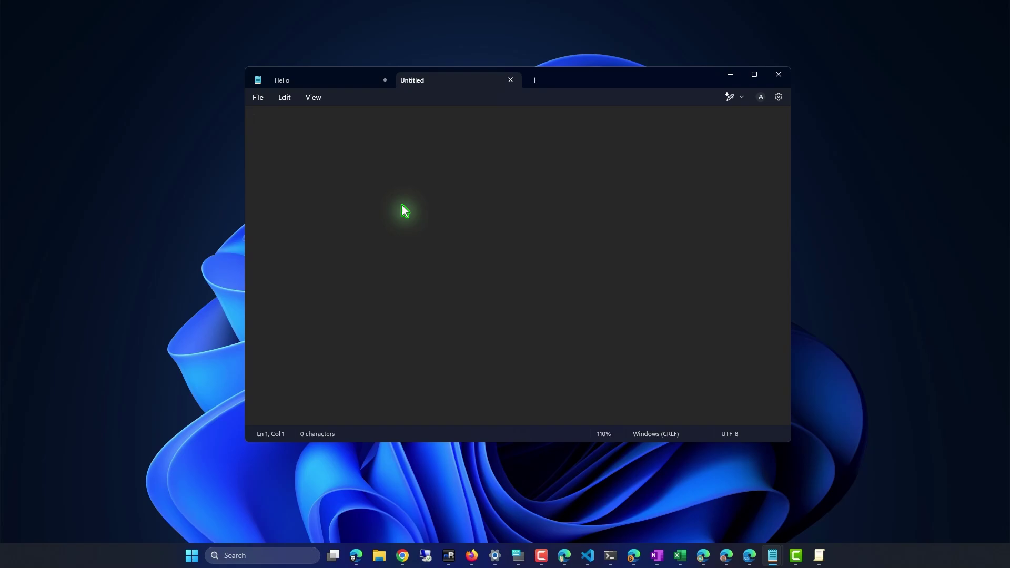
Minimize Notepad and bring up the Shut down or sign out options to restart
click(730, 79)
right_click(194, 555)
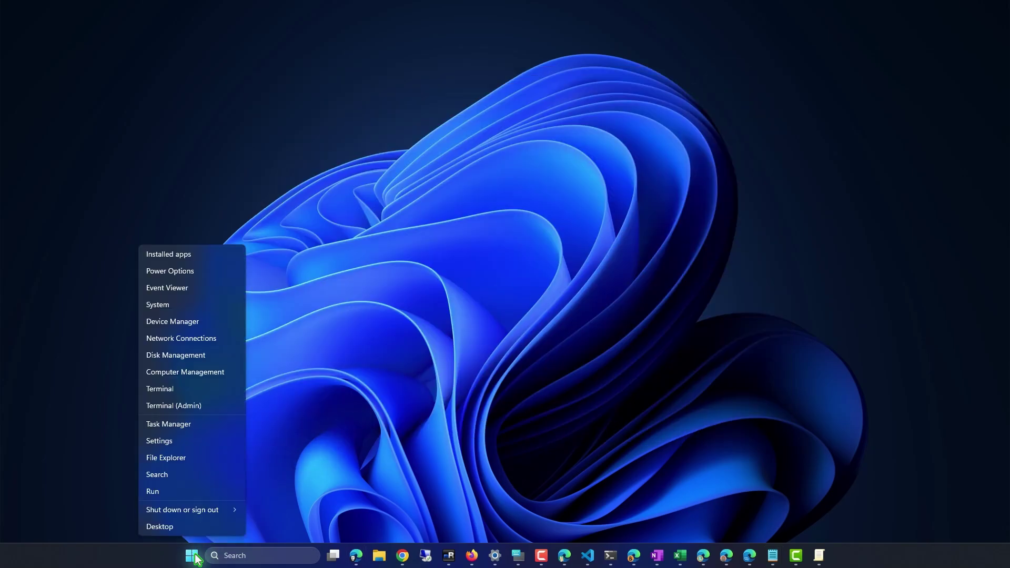
mouse_move(222, 513)
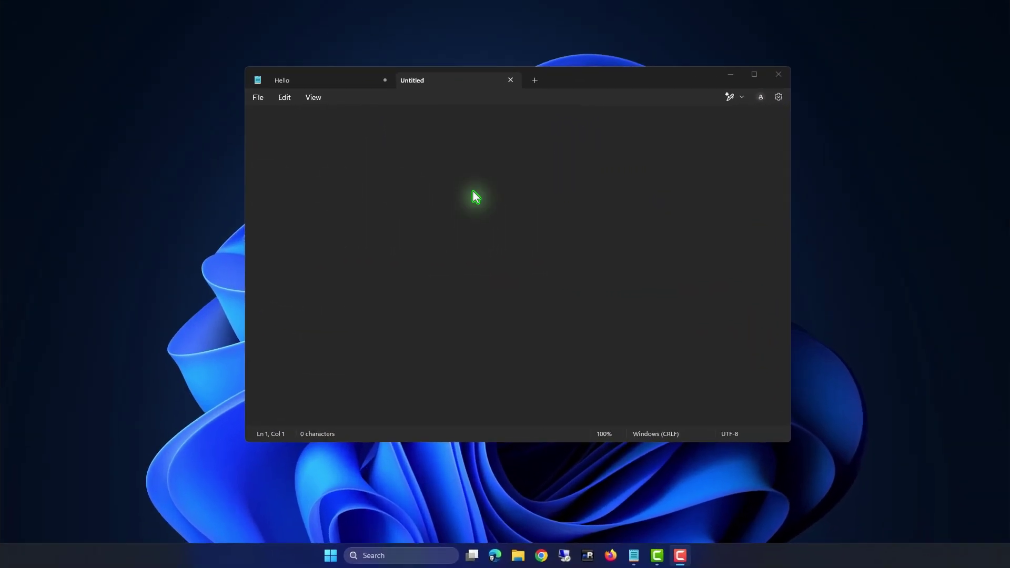
Copy Hello and turn on clipboard history from the Win+V panel
click(541, 196)
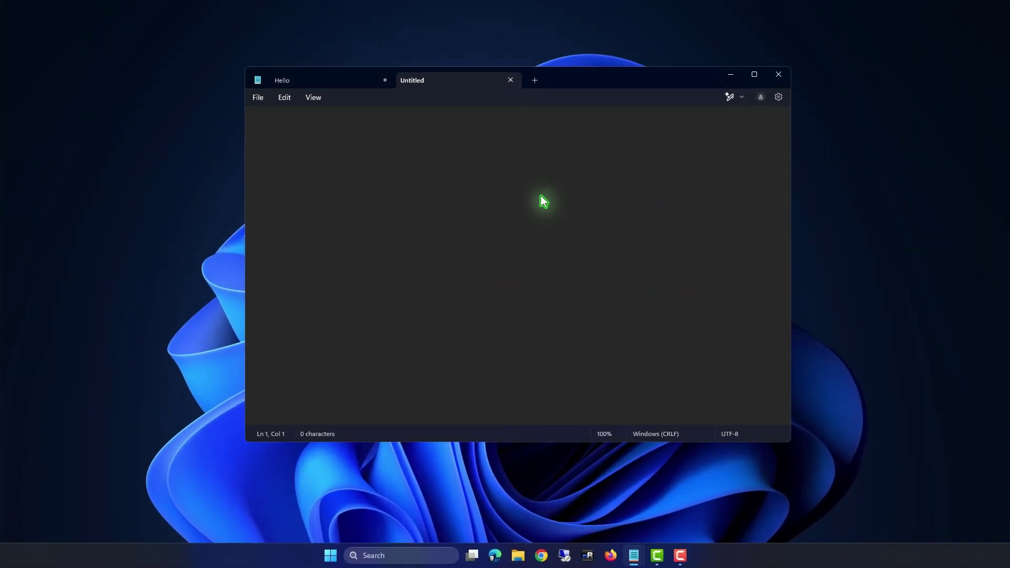
click(314, 79)
right_click(263, 120)
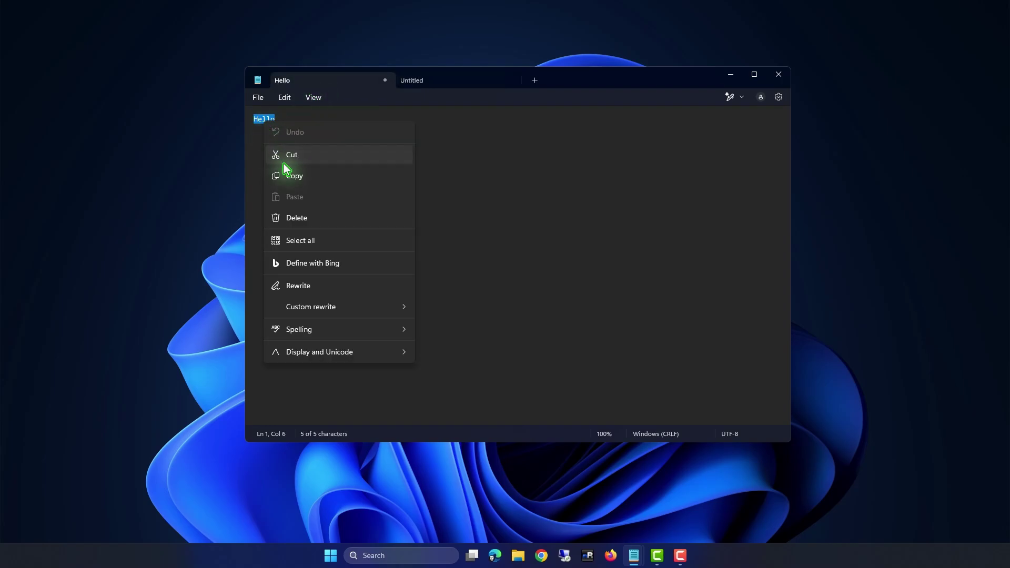
click(288, 174)
click(444, 83)
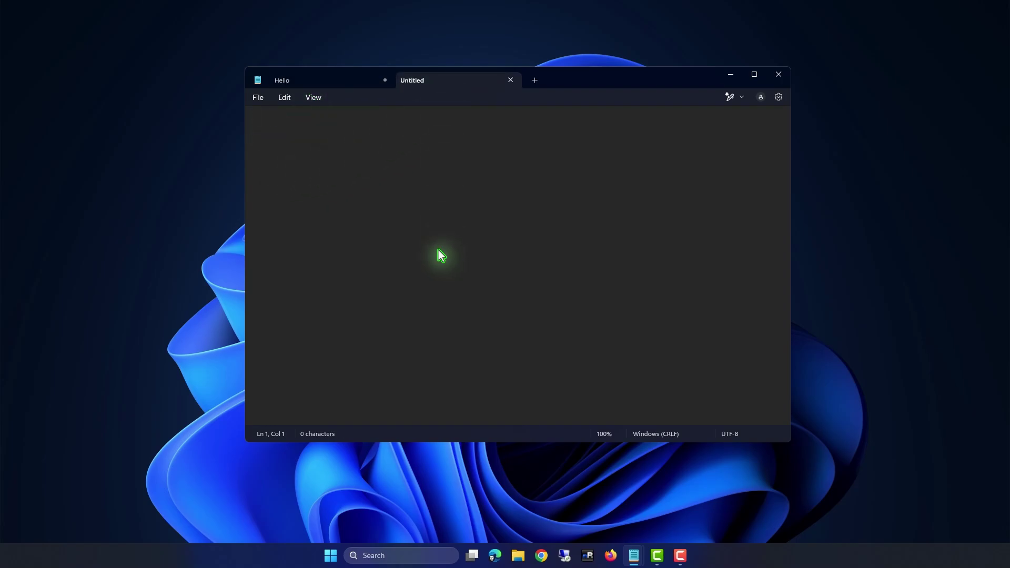
key(super+v)
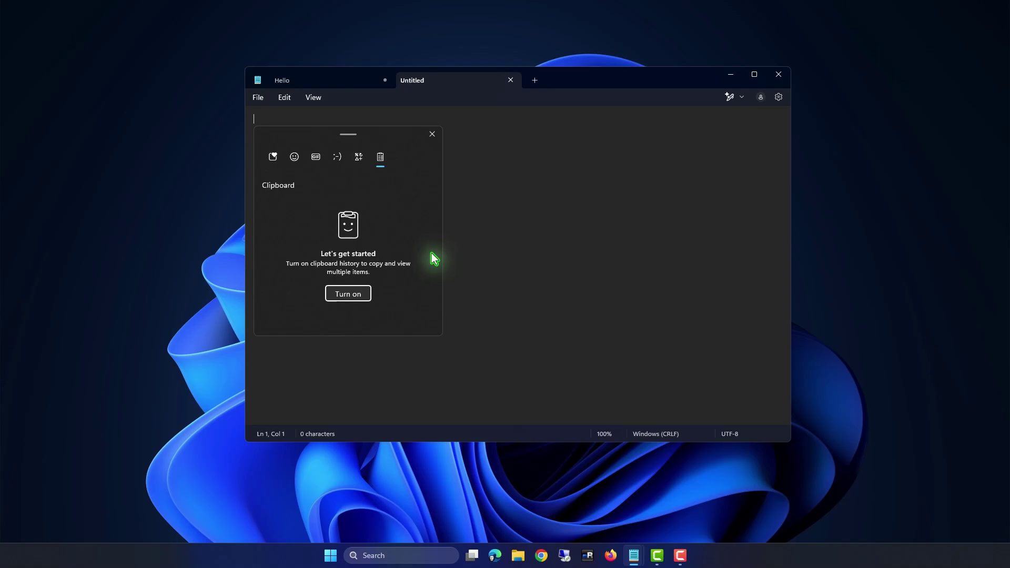
click(356, 298)
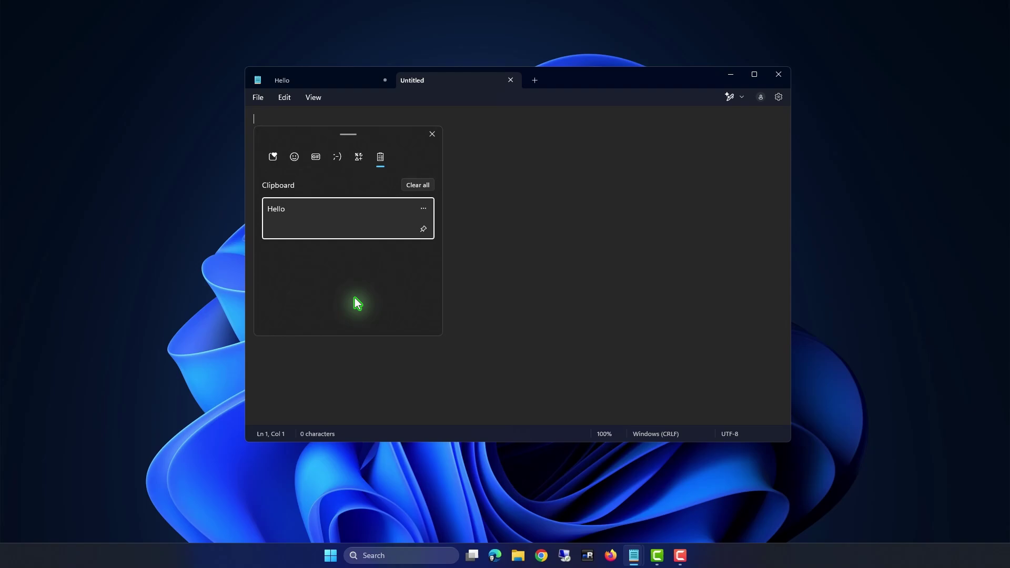
click(468, 281)
Replace Hello with Hi, copy it, and confirm history lists both Hi and Hello
click(323, 82)
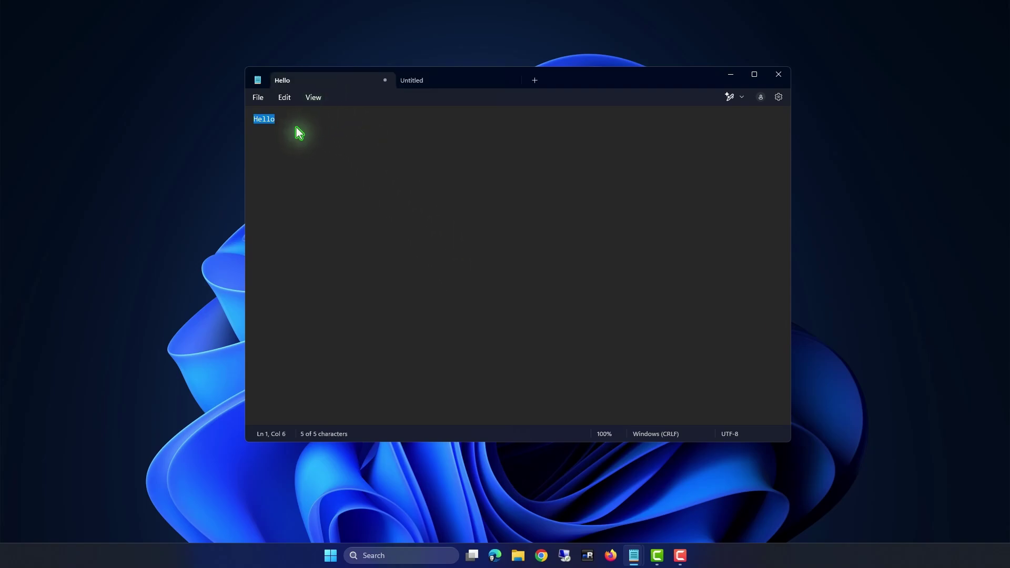
key(BackSpace)
text(Hi)
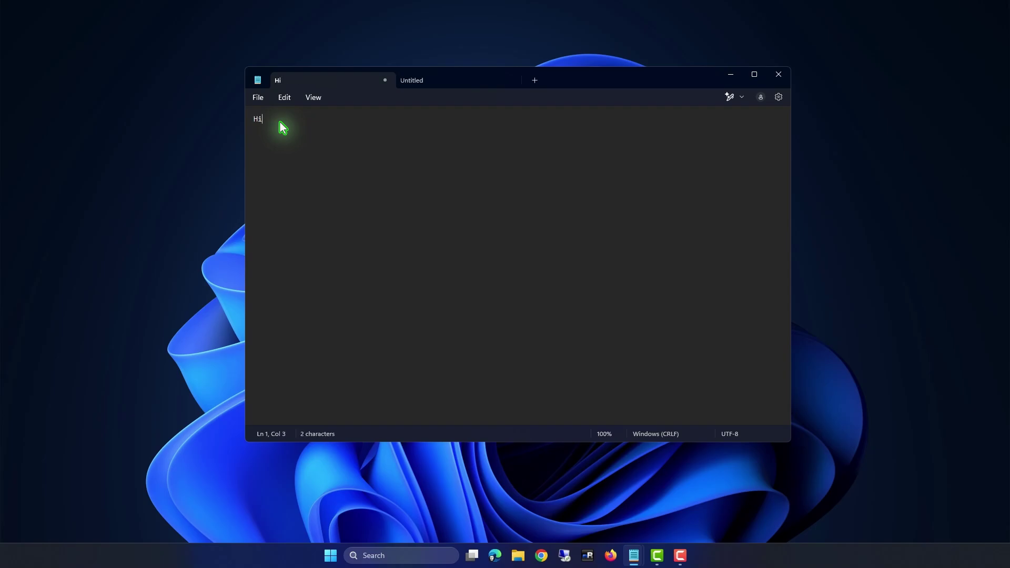
drag(285, 128, 246, 127)
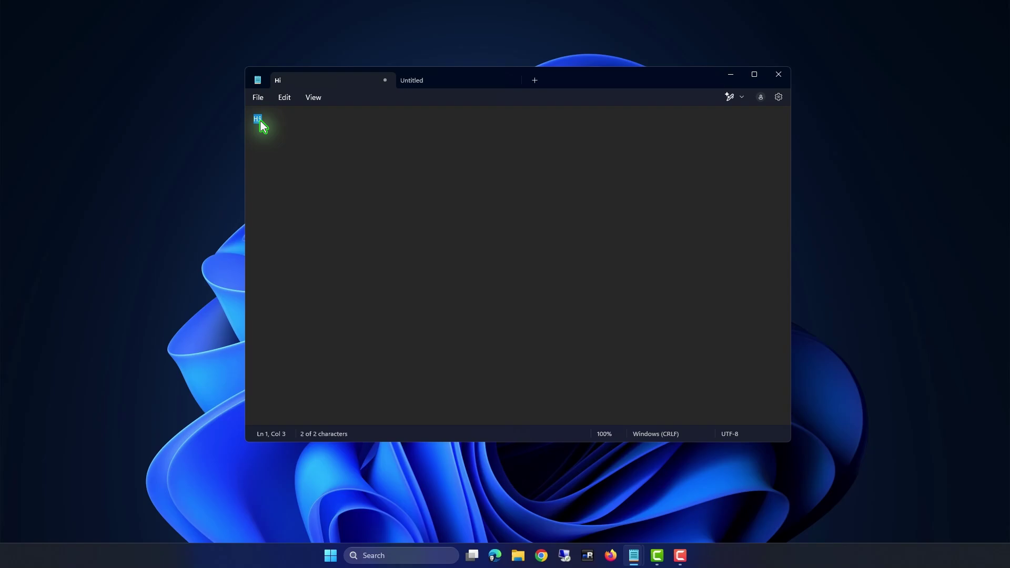
right_click(262, 123)
click(292, 176)
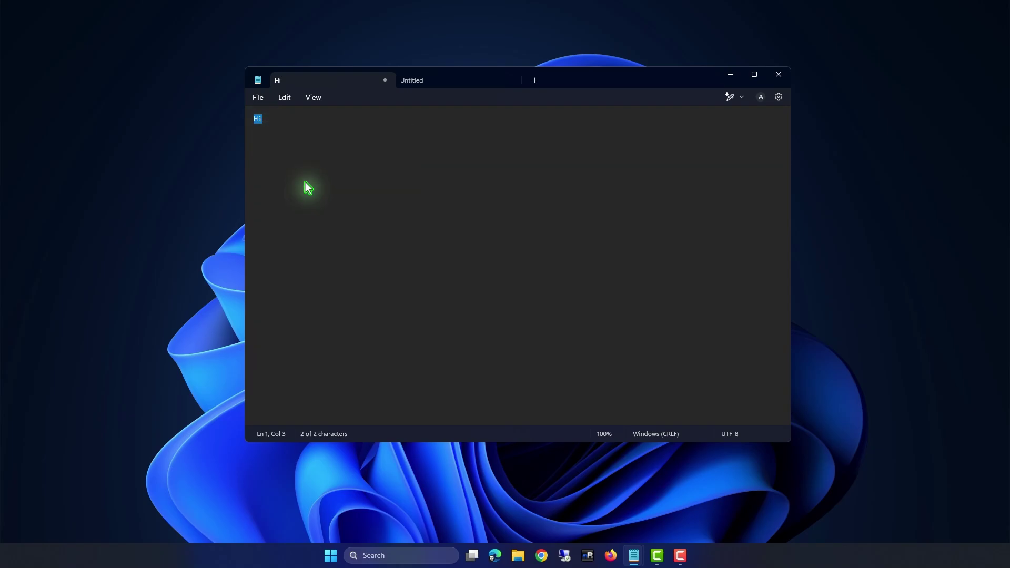
click(425, 83)
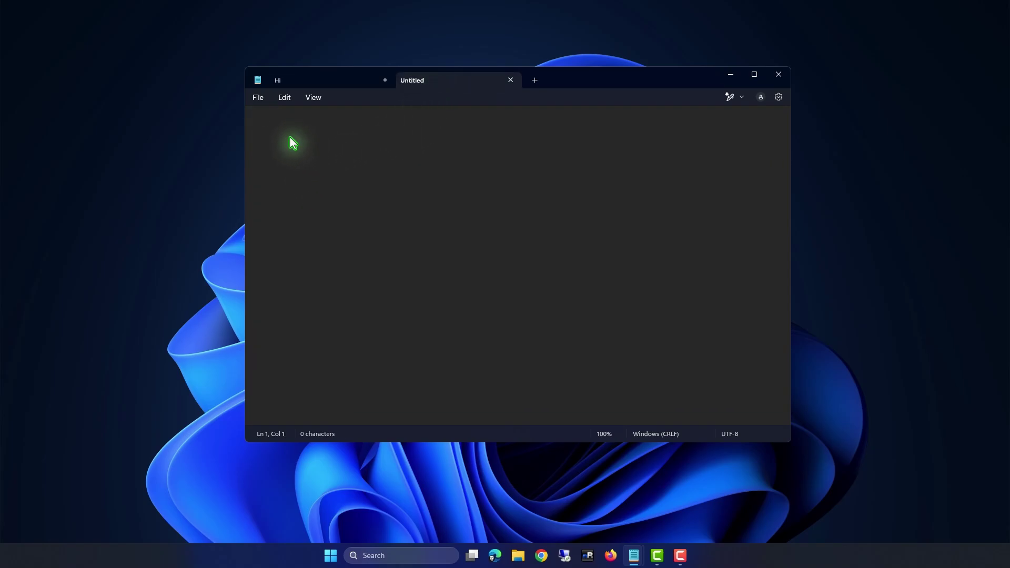
key(super+v)
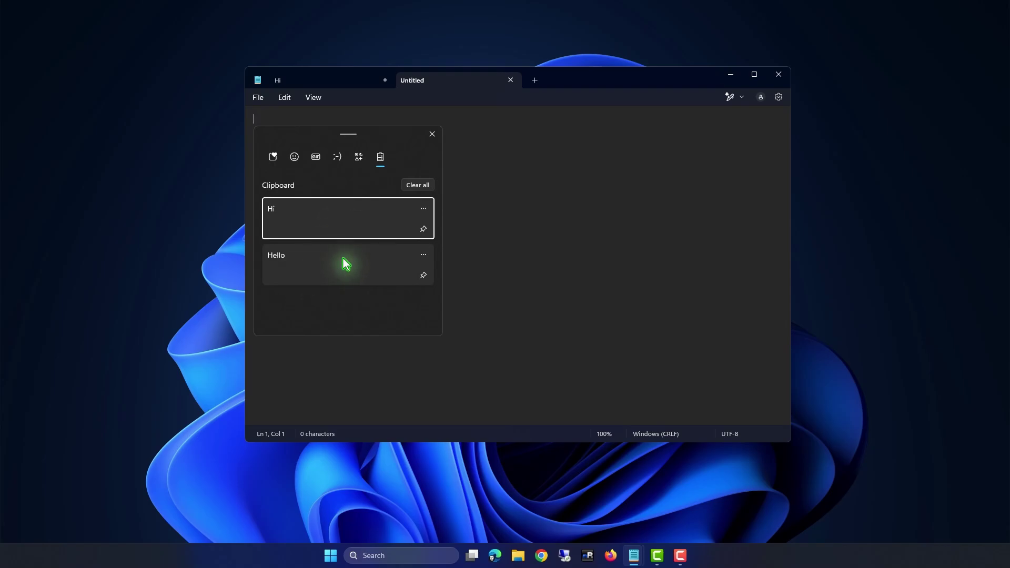
click(475, 248)
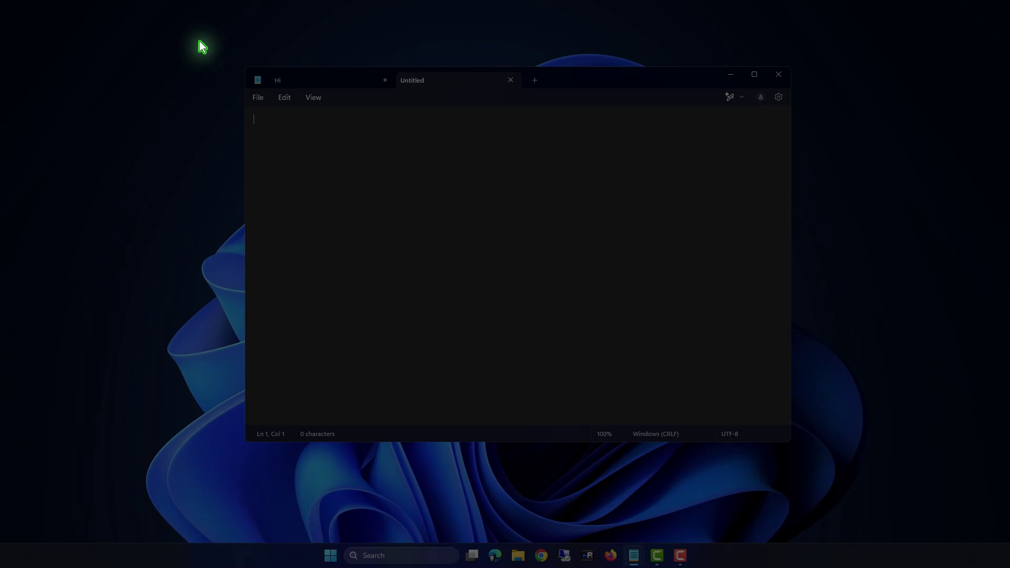
Snip a region of the Notepad window and see the image appear in clipboard history
drag(202, 38, 562, 231)
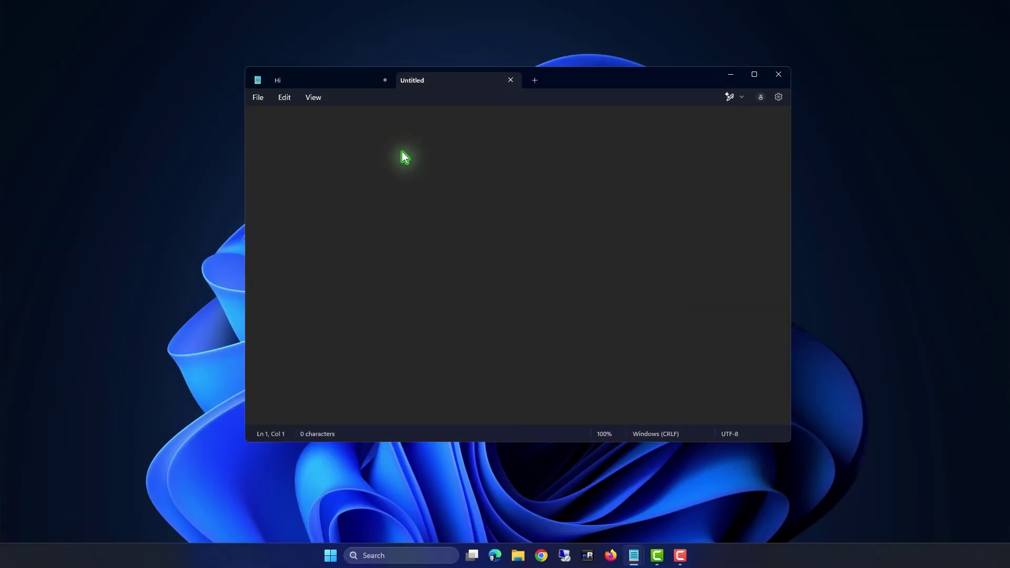
key(super+v)
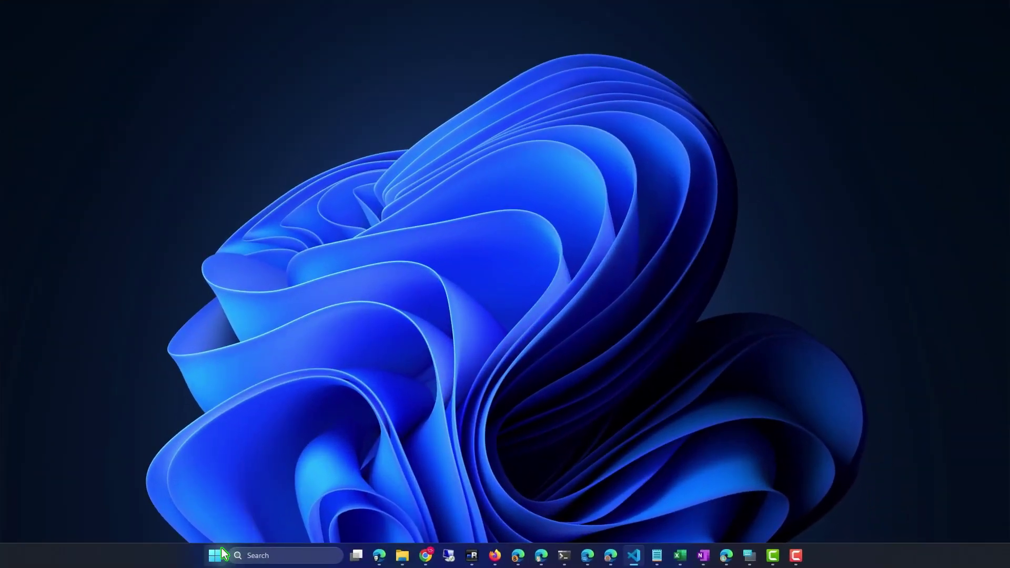
Open the language options for English (United States) under Time & language > Language & region
right_click(216, 555)
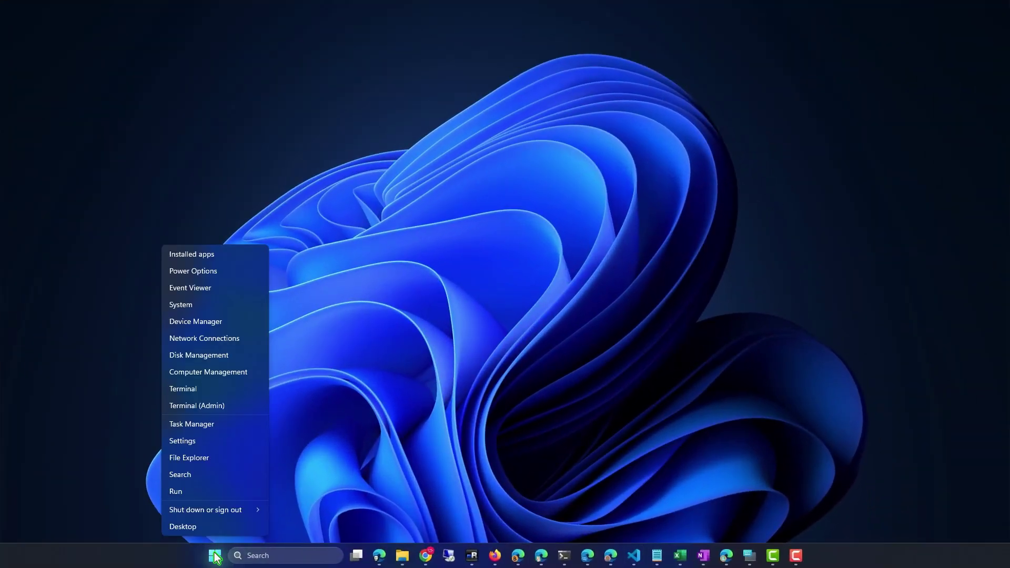
click(248, 441)
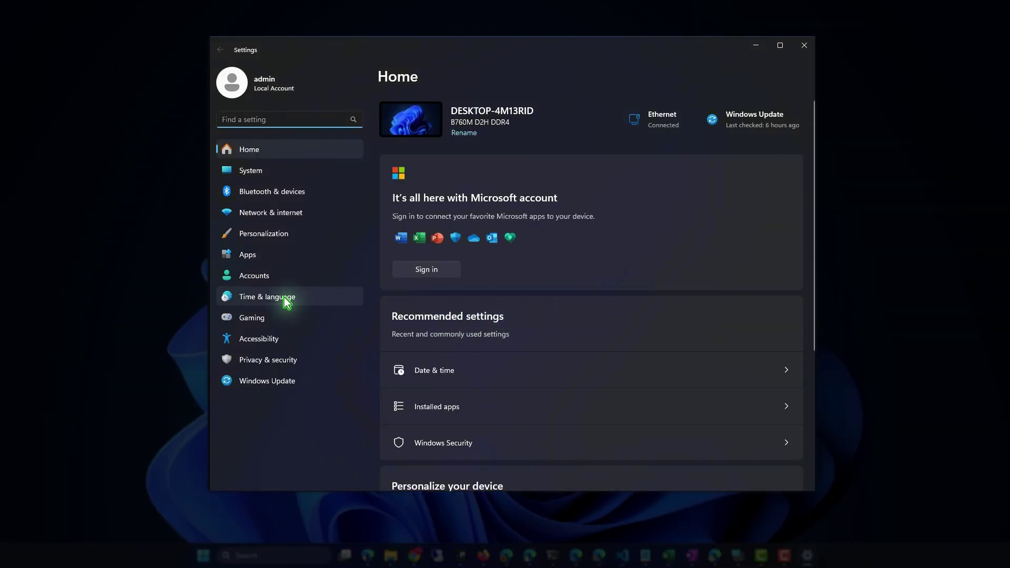
click(285, 297)
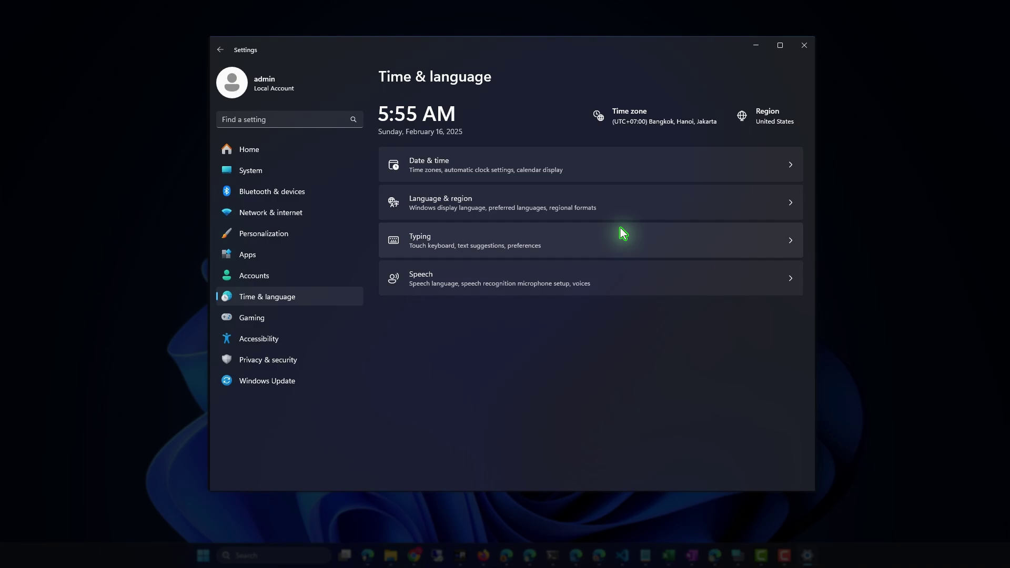
click(630, 216)
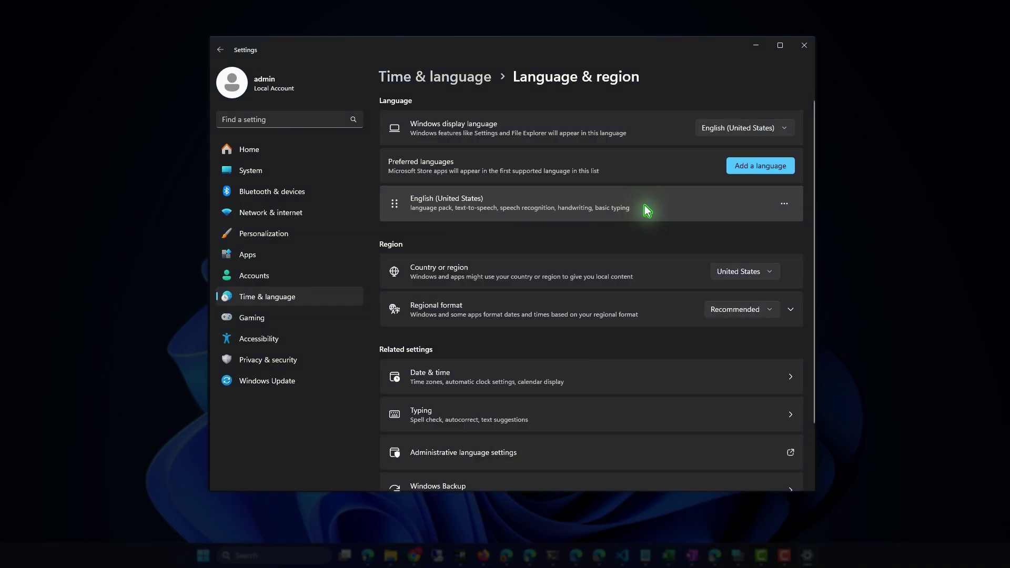
click(784, 205)
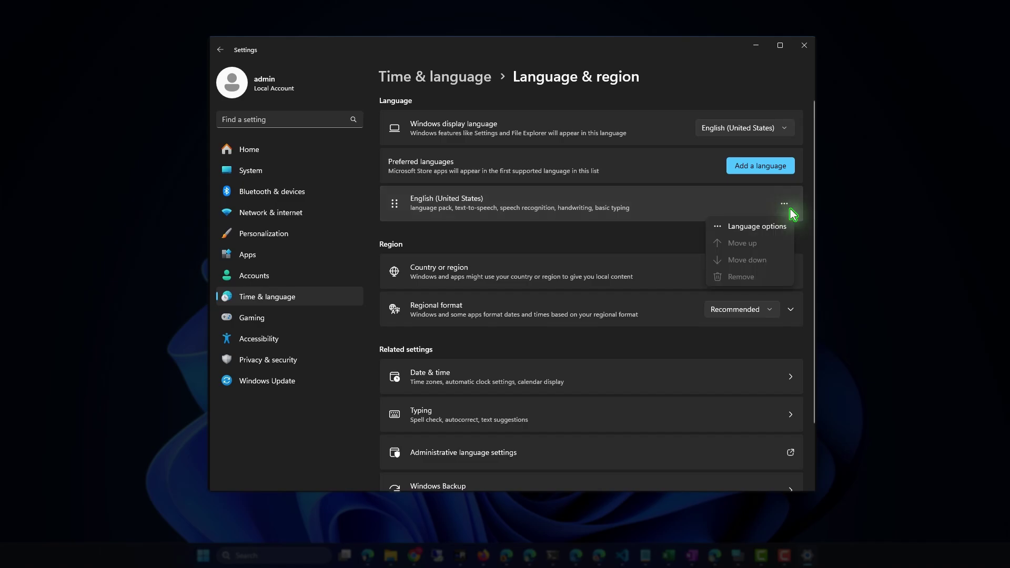
click(789, 227)
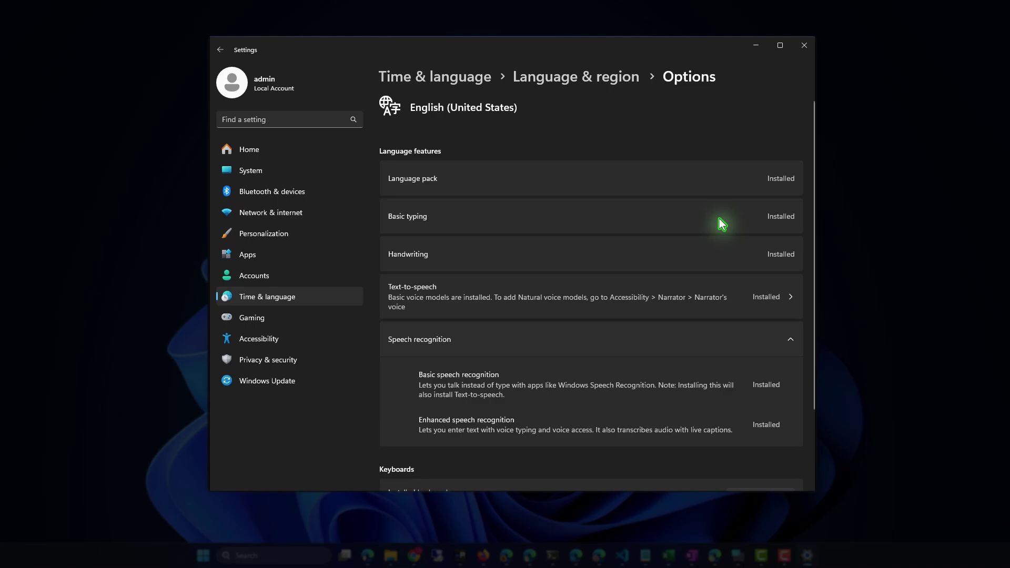
scroll(687, 215, down, 3)
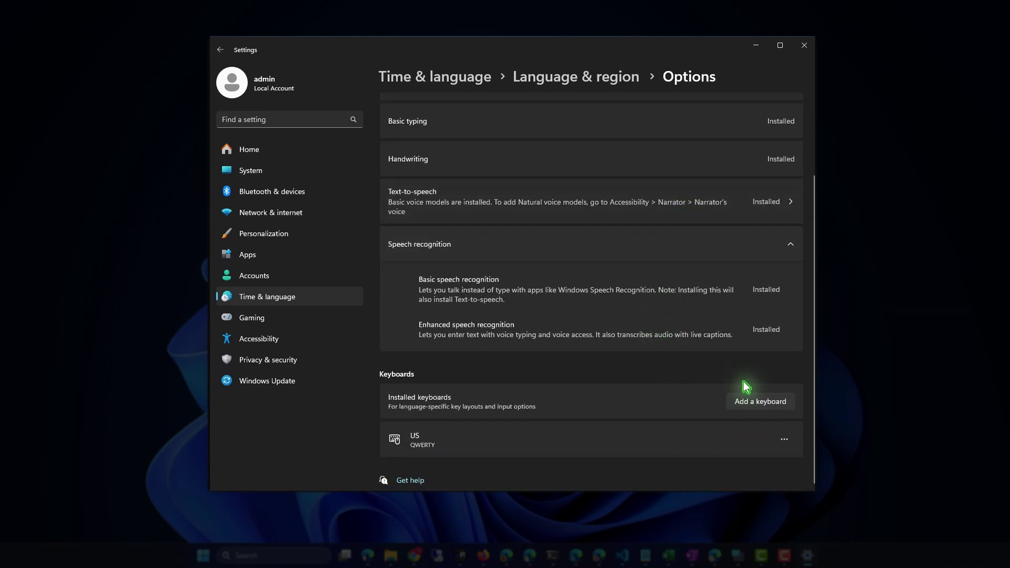
Add the United Kingdom QWERTY keyboard layout
click(789, 404)
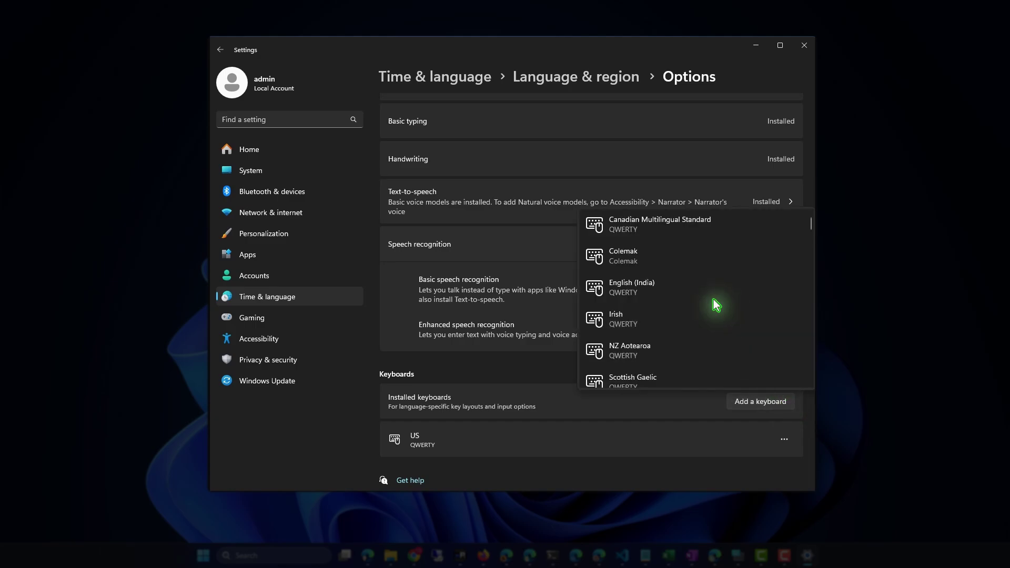
scroll(713, 299, down, 2)
scroll(713, 301, down, 1)
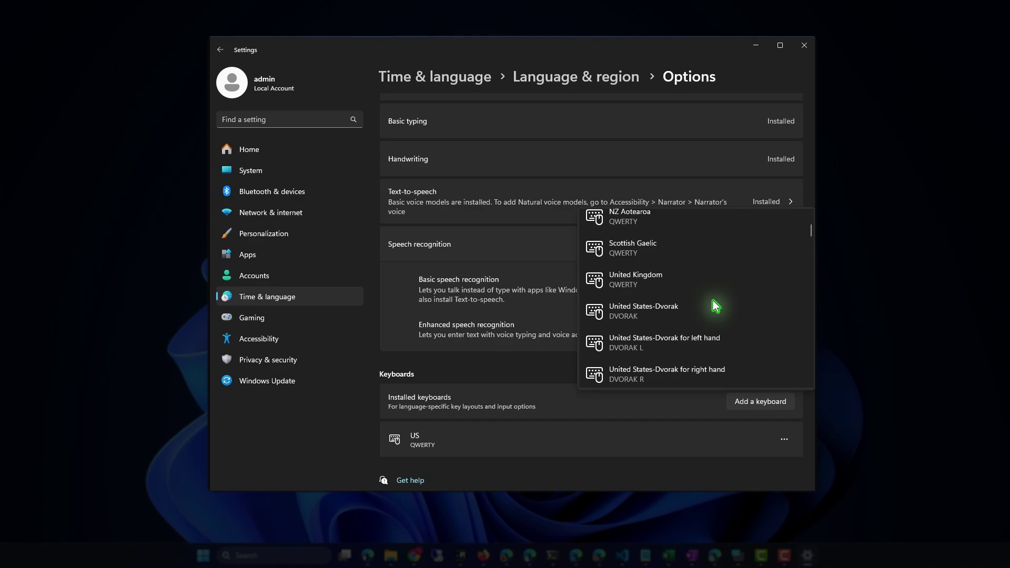
click(687, 285)
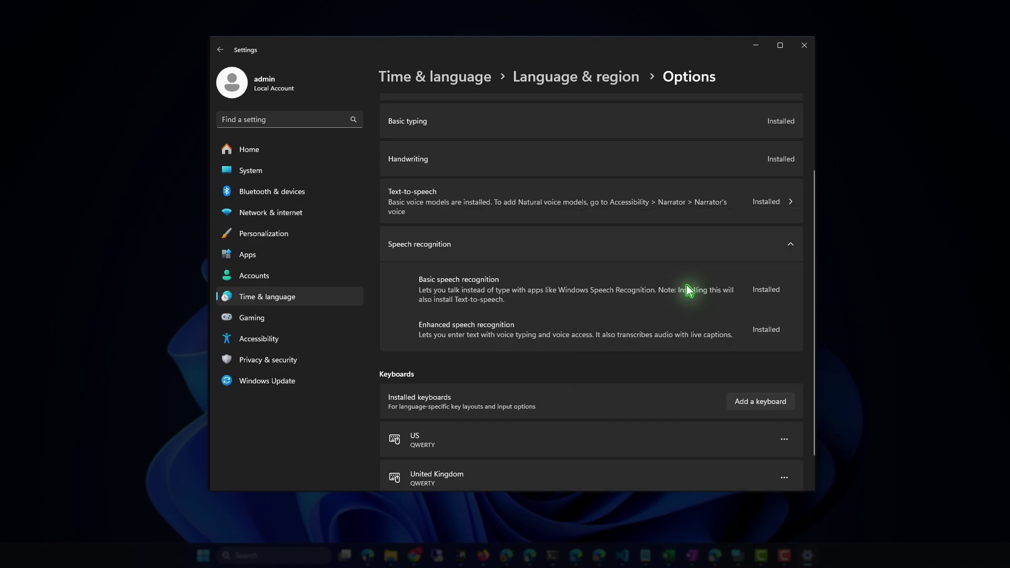
scroll(630, 405, down, 1)
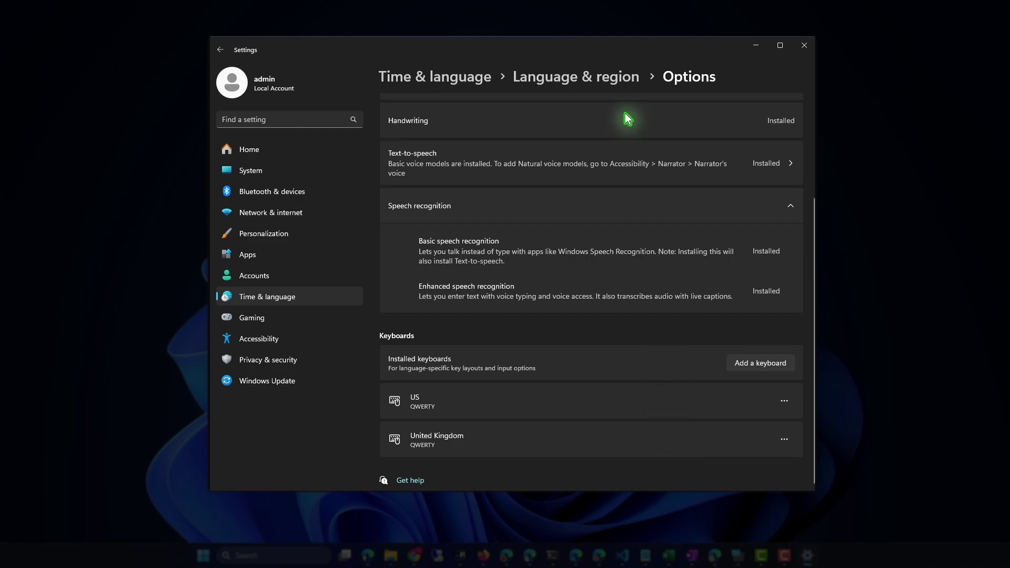
Go to Typing > Advanced keyboard settings from the Language & region page
click(611, 81)
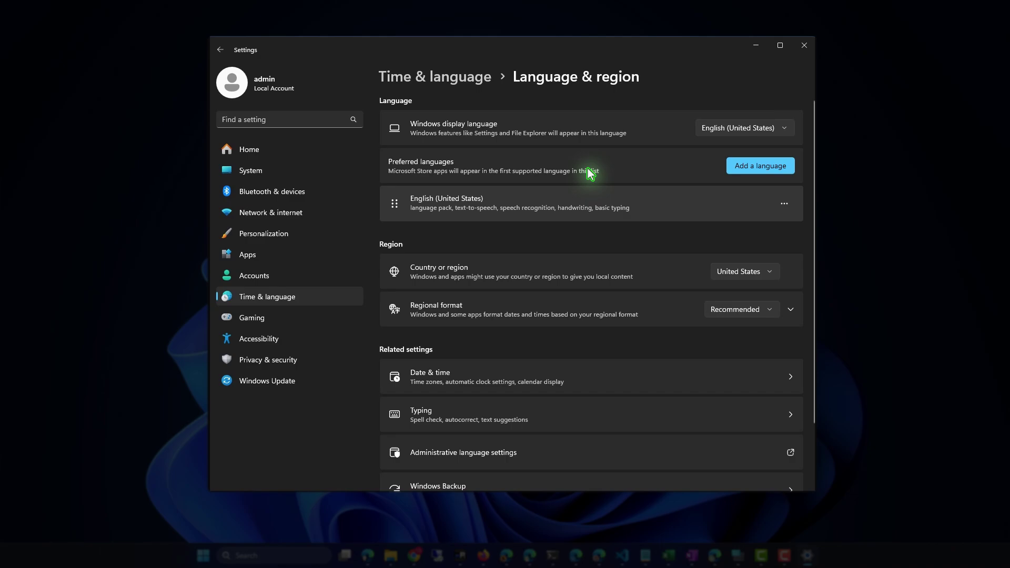
scroll(585, 175, down, 2)
scroll(584, 175, up, 2)
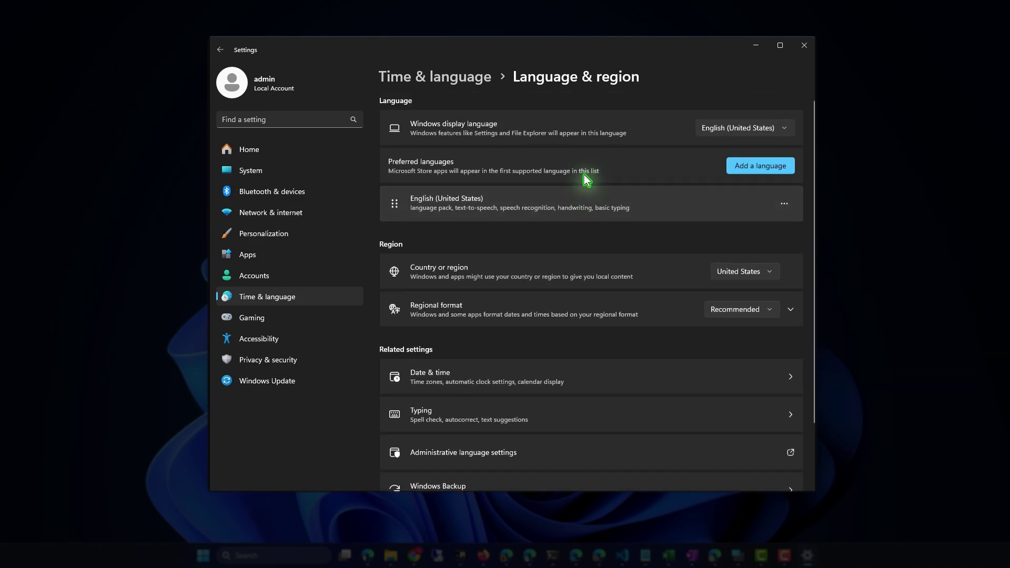
click(596, 411)
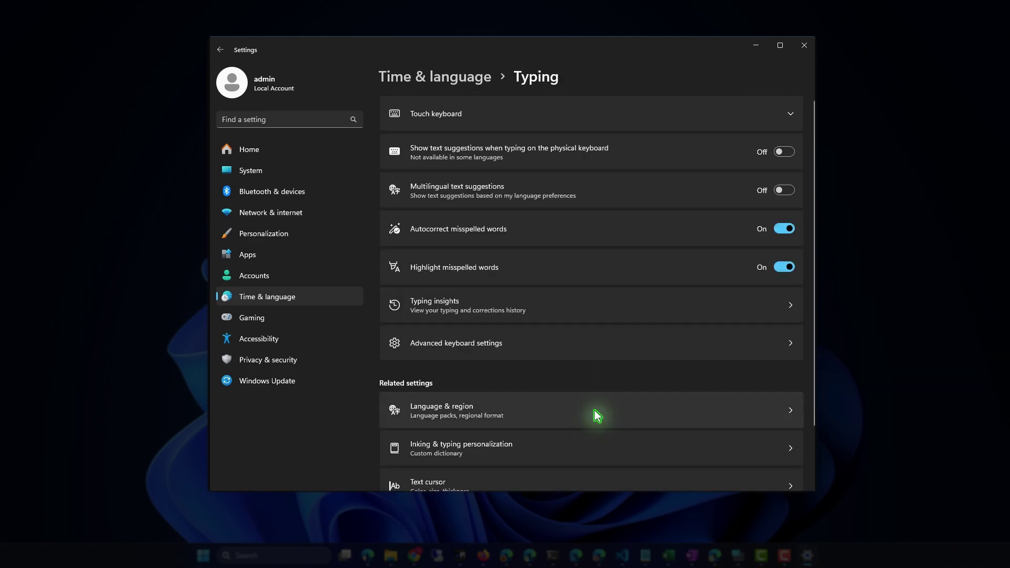
click(652, 347)
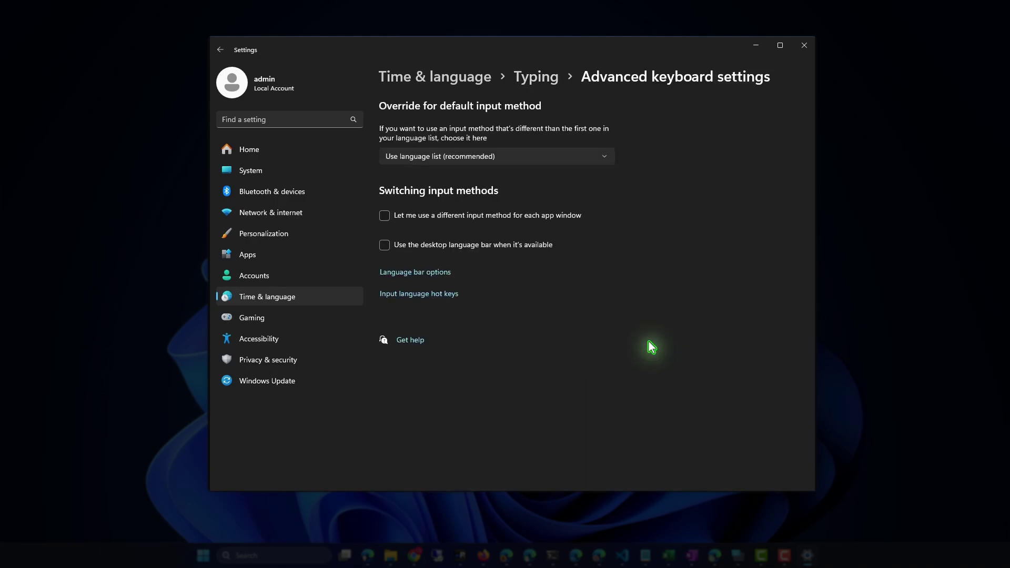
Set the default input method override to United Kingdom, then to English (United States) - US
click(546, 158)
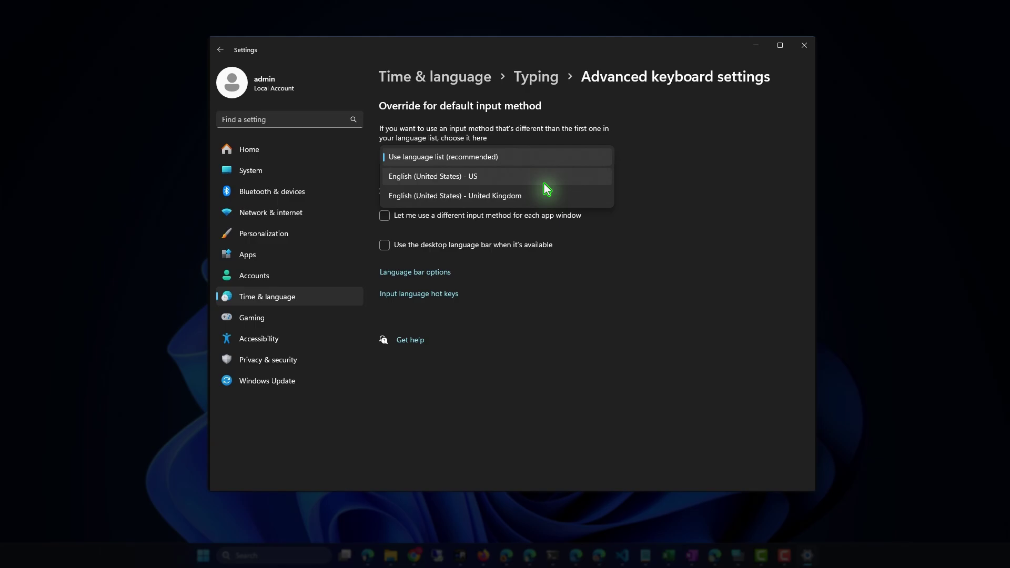
click(543, 199)
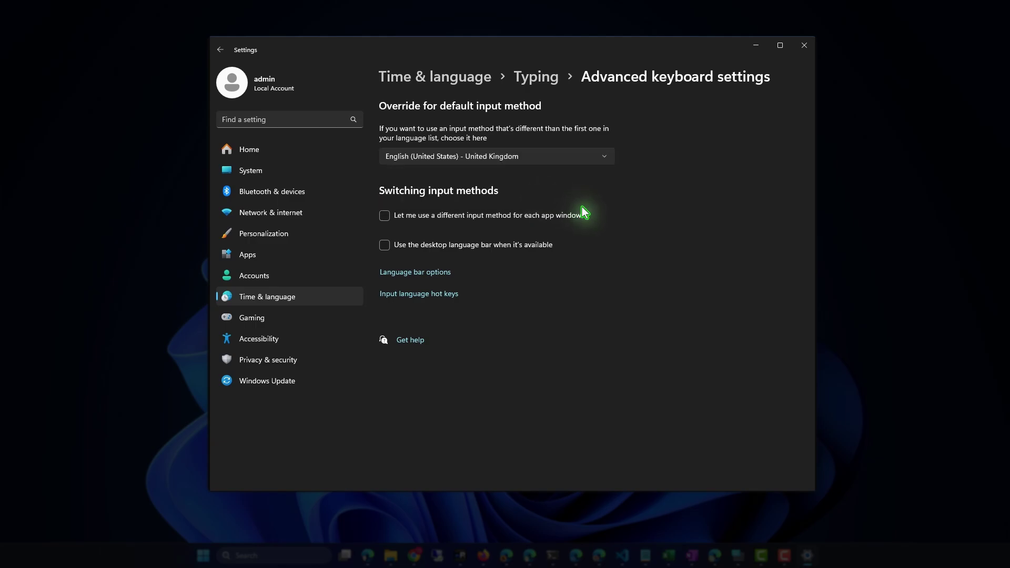
click(547, 157)
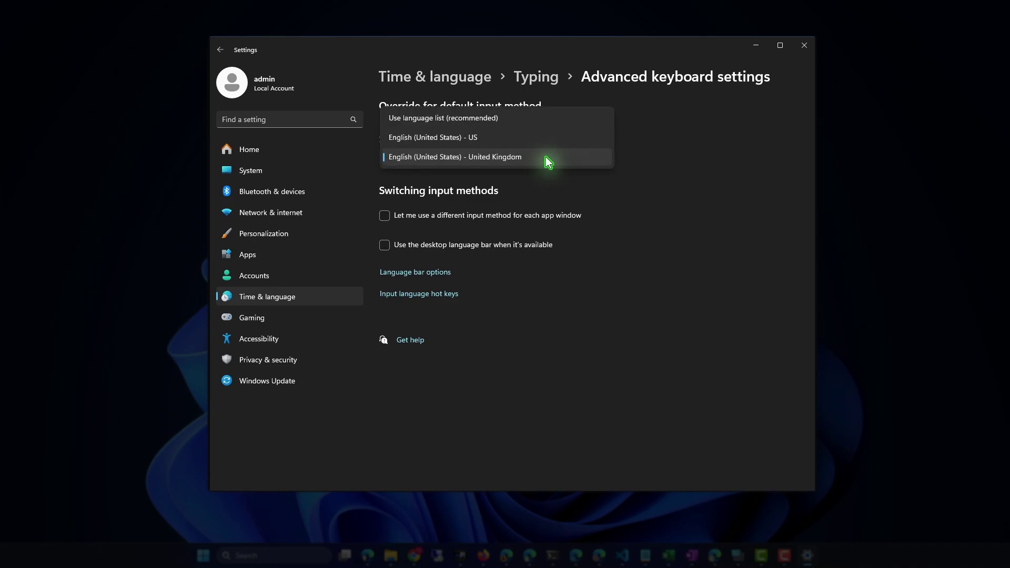
click(537, 139)
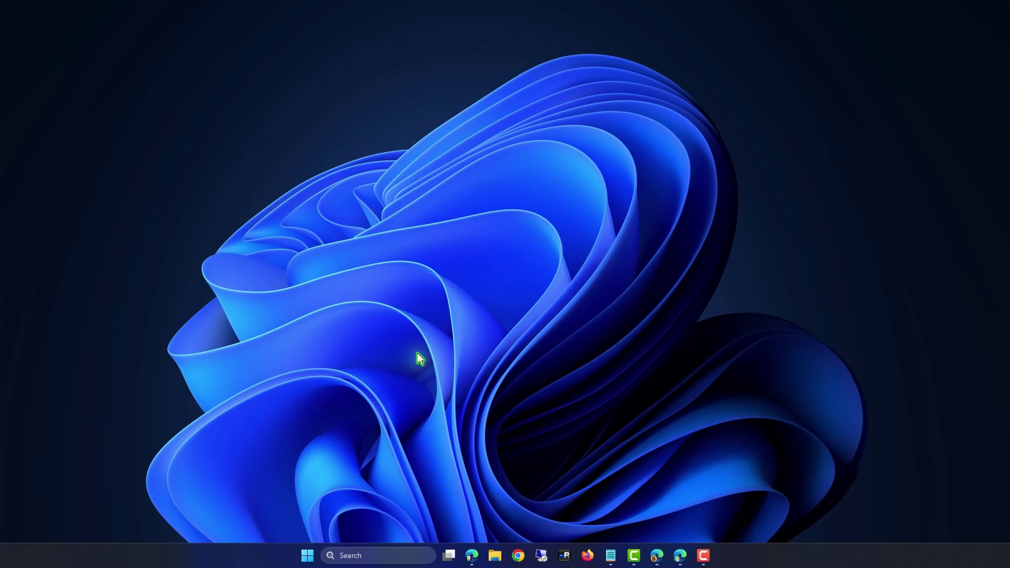
Open System > Clipboard in Settings and toggle Clipboard history off, then on again
right_click(311, 552)
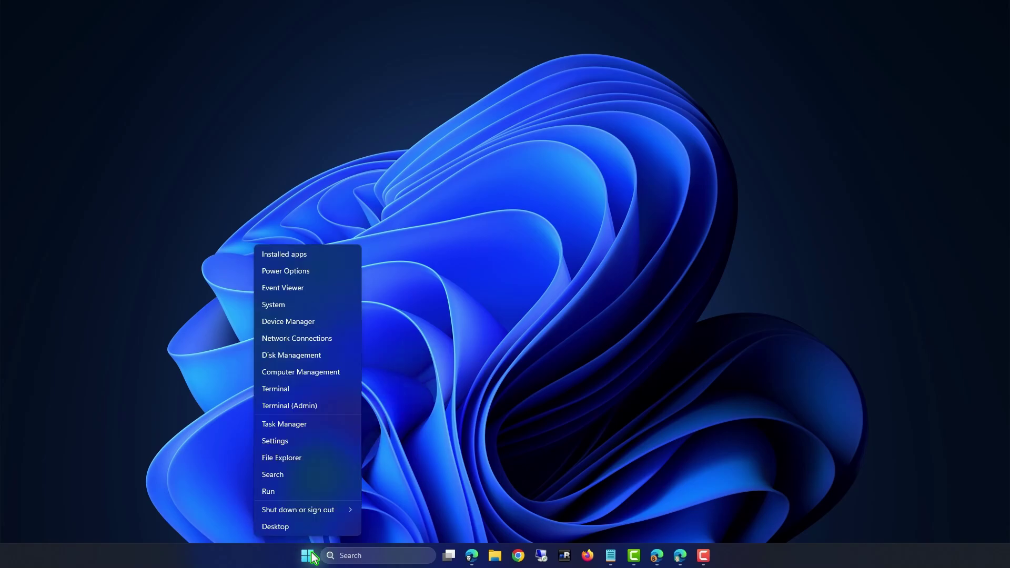
click(326, 444)
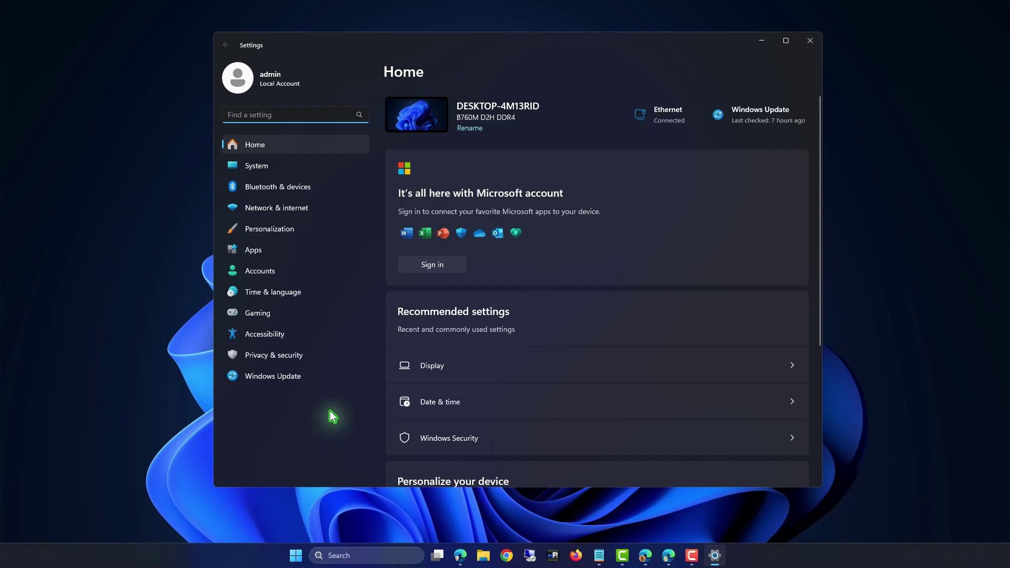
click(298, 166)
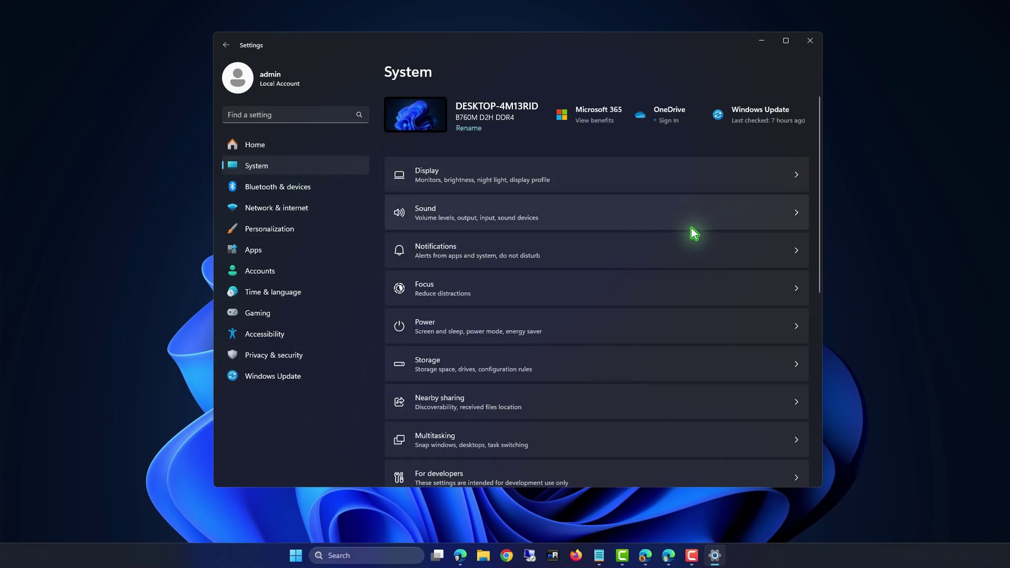
scroll(691, 229, down, 5)
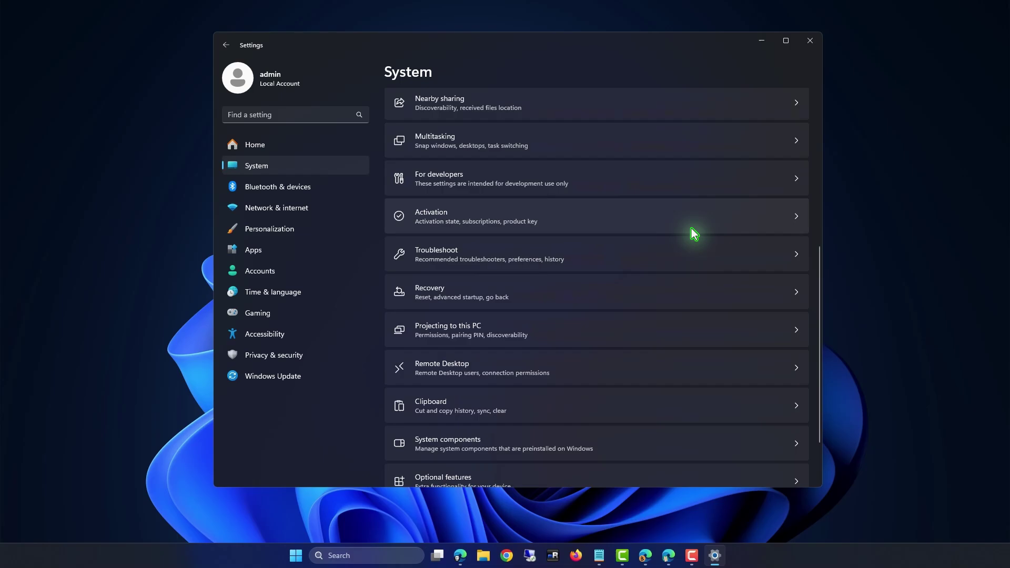
click(617, 401)
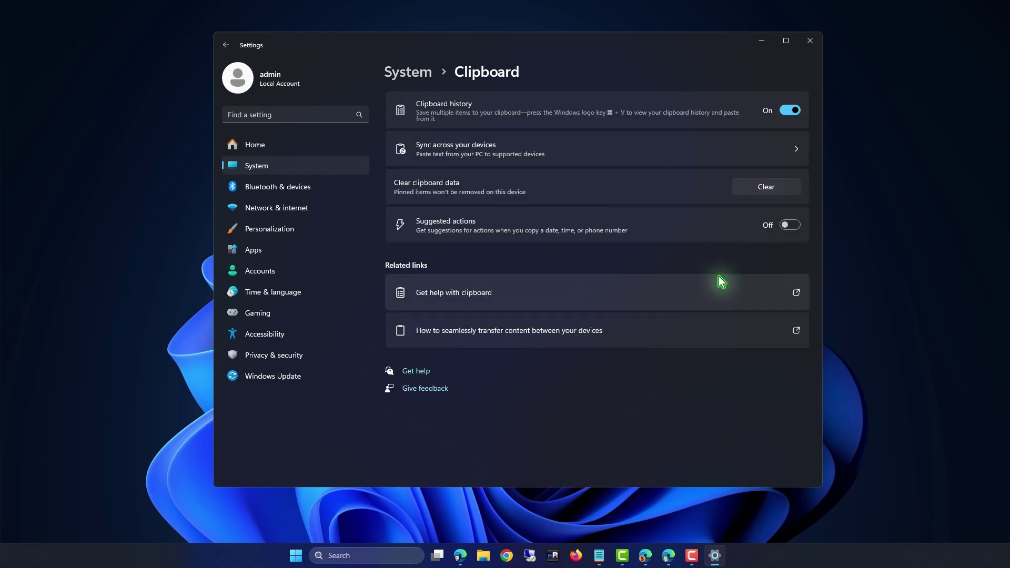
click(778, 196)
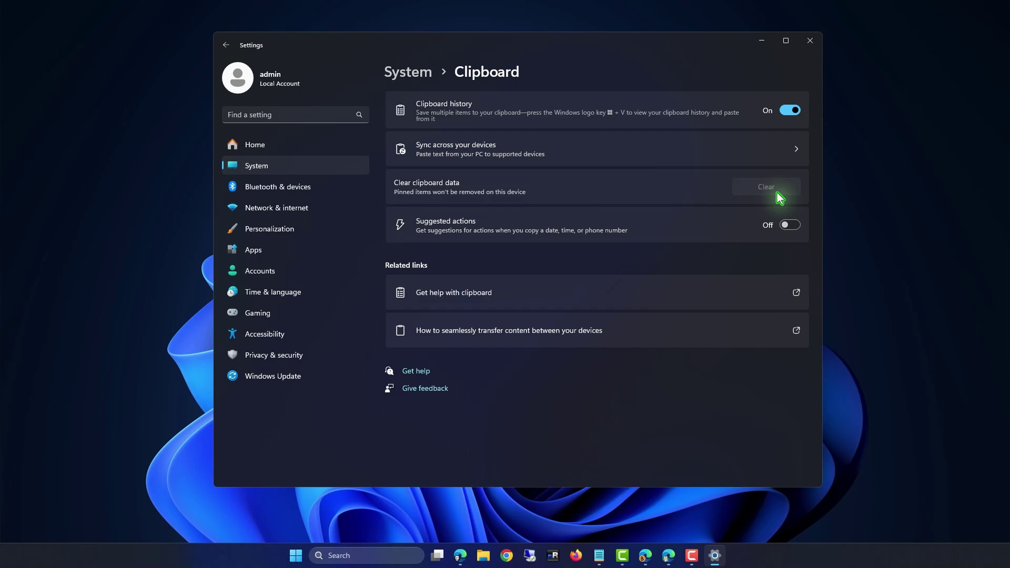
click(789, 112)
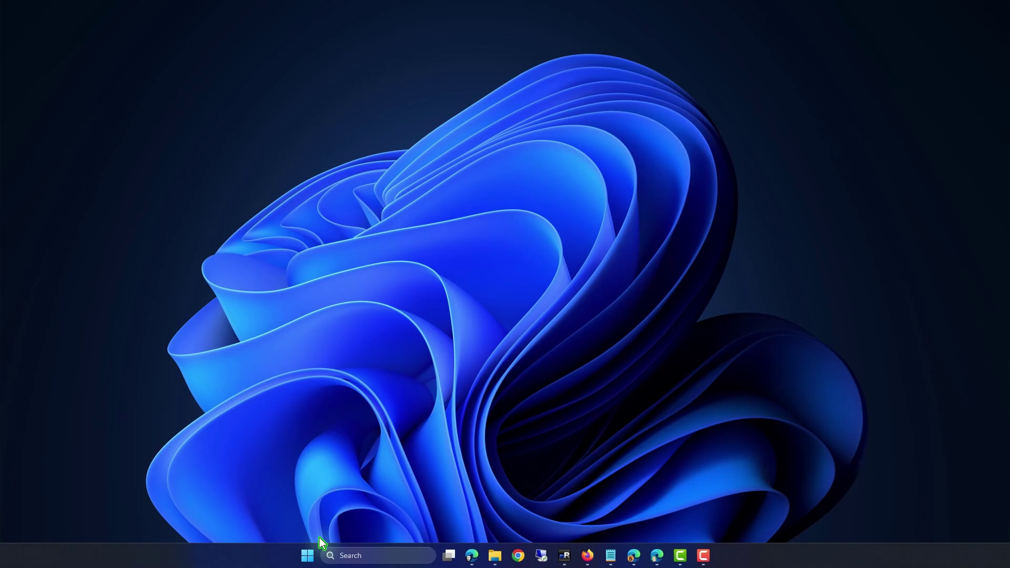
Run %localappdata% from the Run dialog to open AppData\Local
right_click(308, 556)
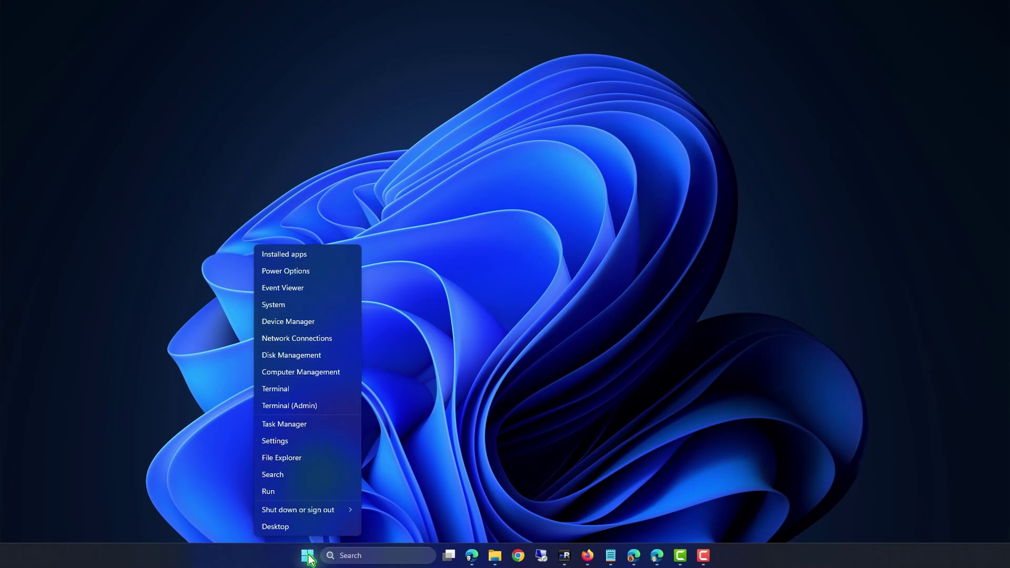
click(323, 497)
text(%)
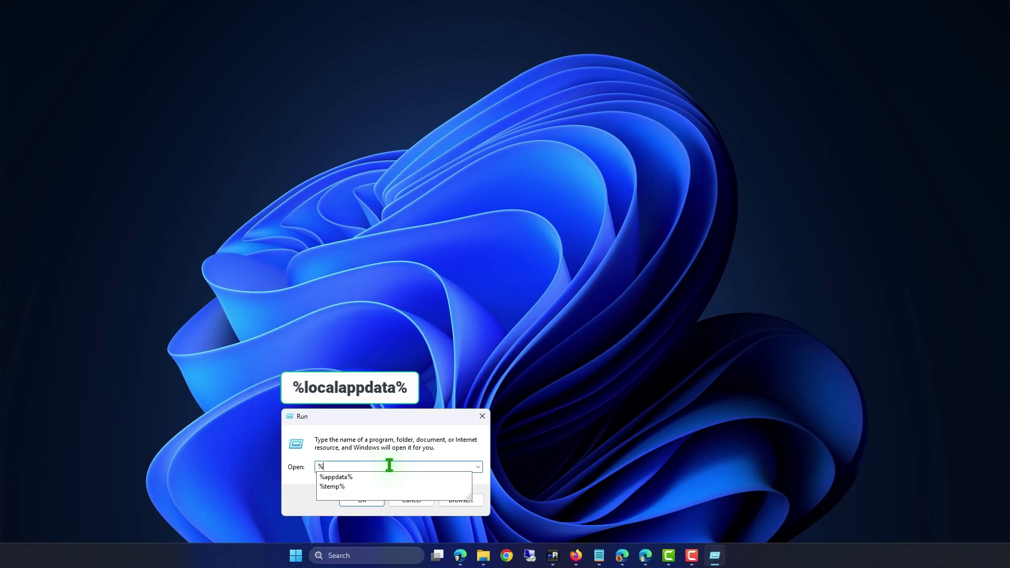
text(localapp)
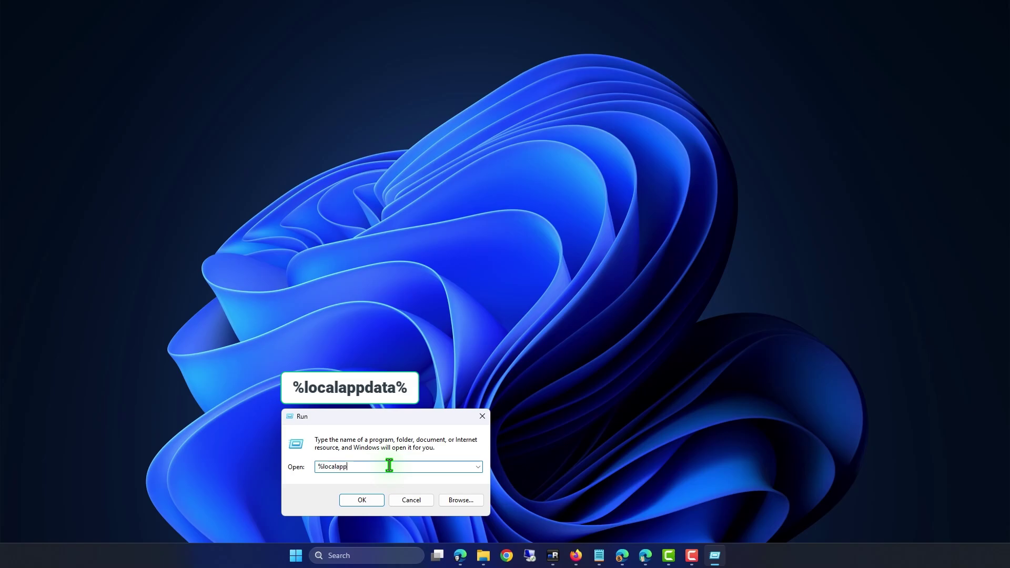
text(data%)
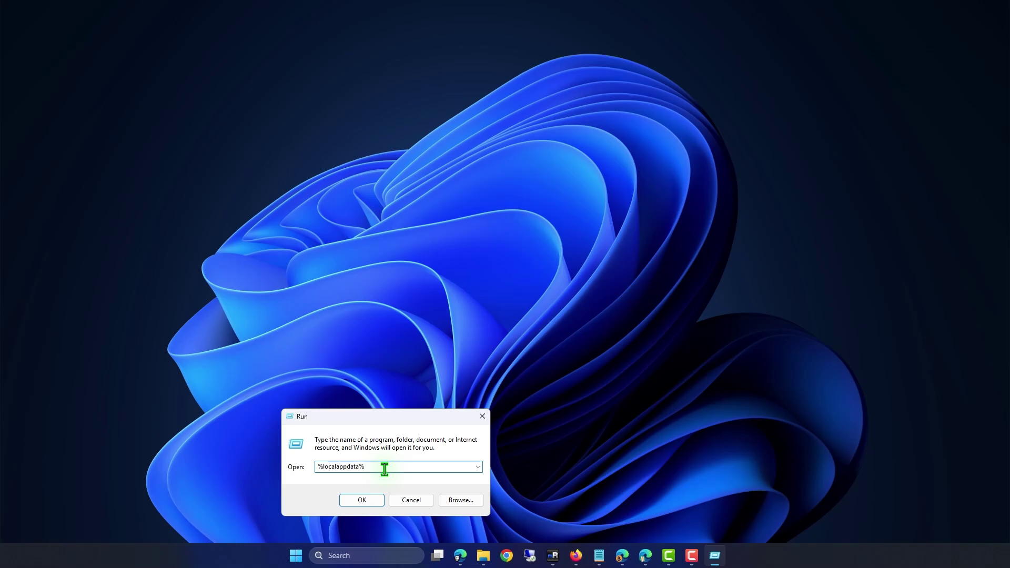
click(378, 498)
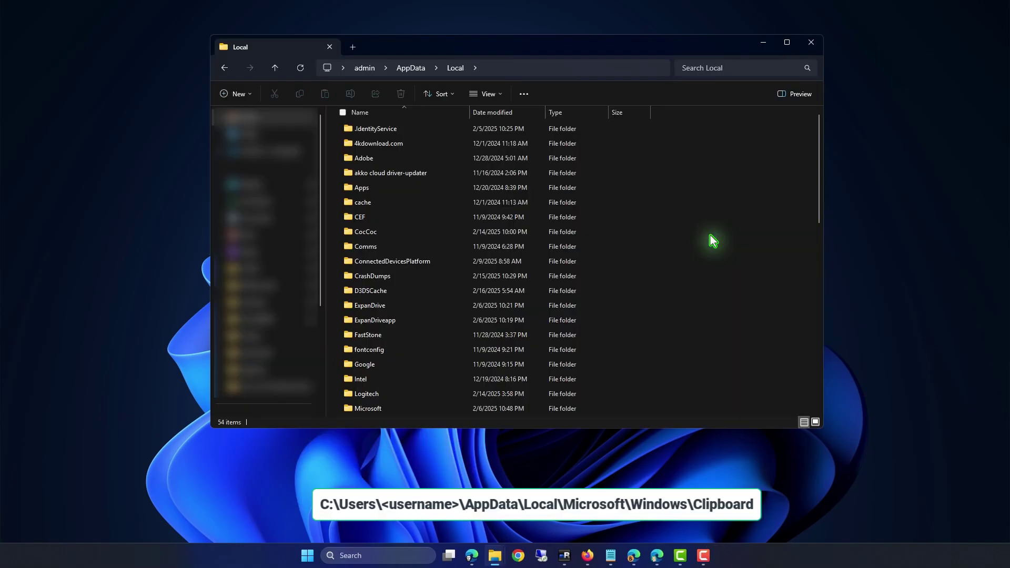
Go into Microsoft\Windows\Clipboard and delete the HistoryData and Pinned folders
scroll(710, 235, down, 5)
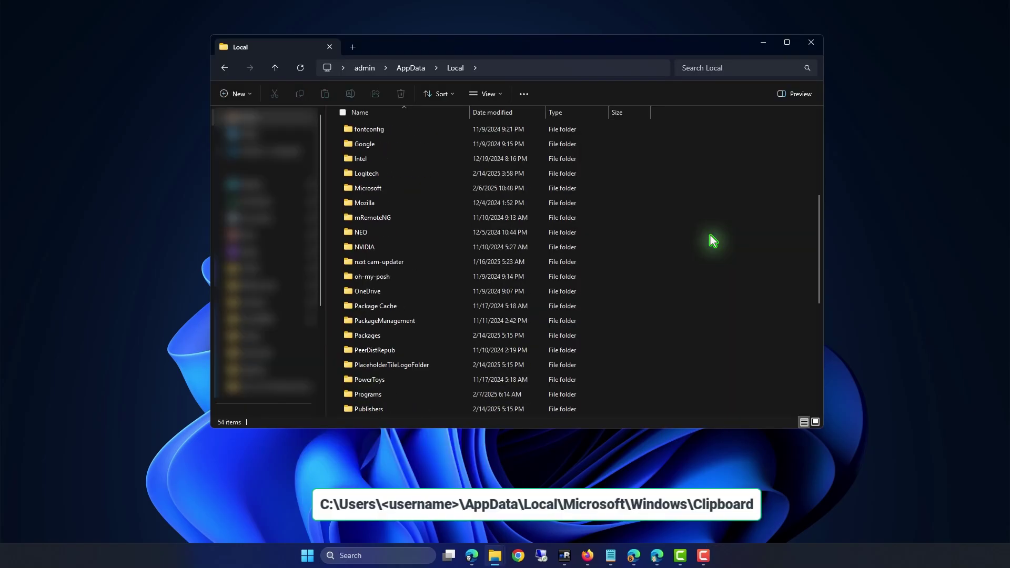
double_click(409, 187)
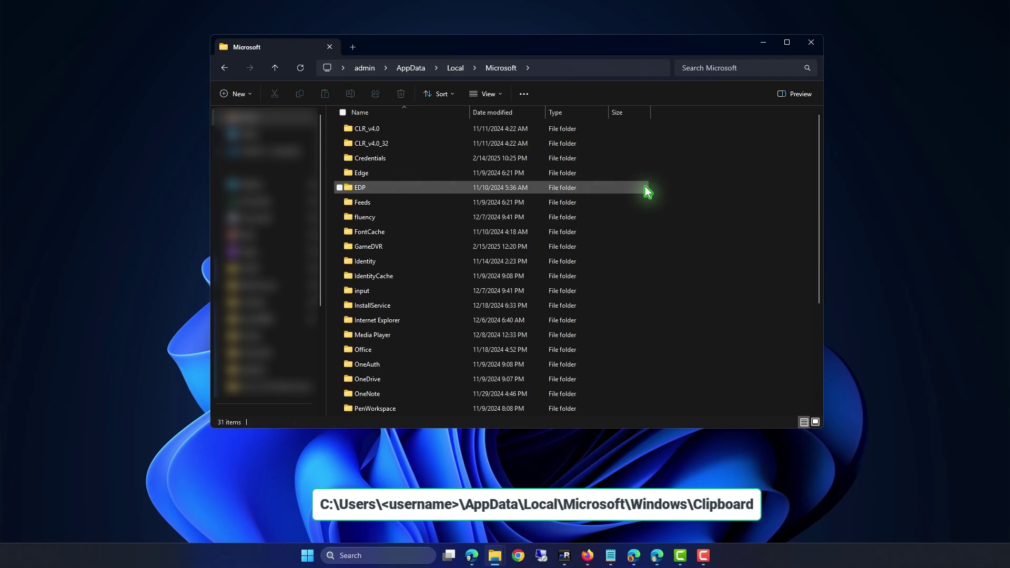
scroll(648, 187, down, 4)
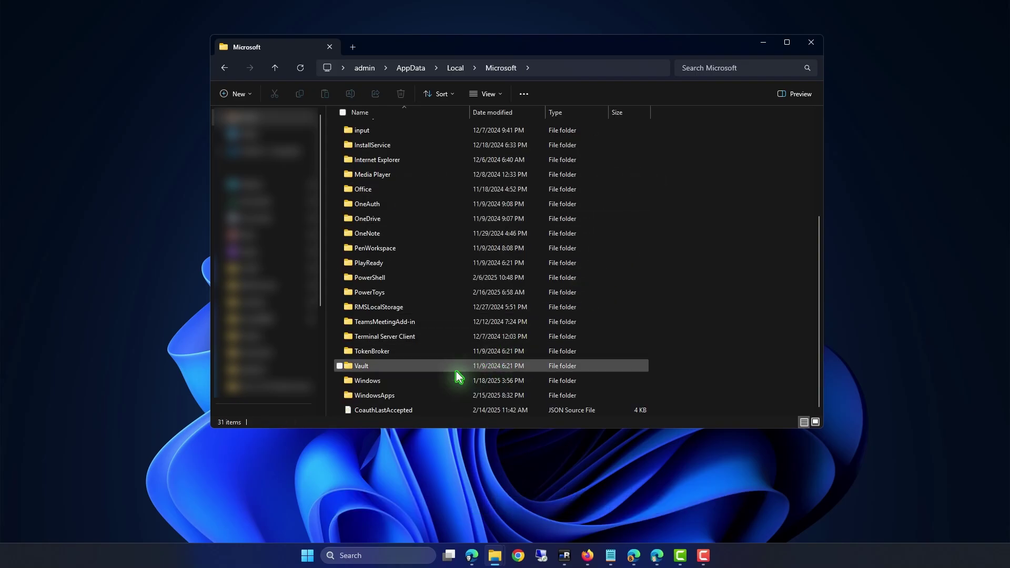
double_click(440, 381)
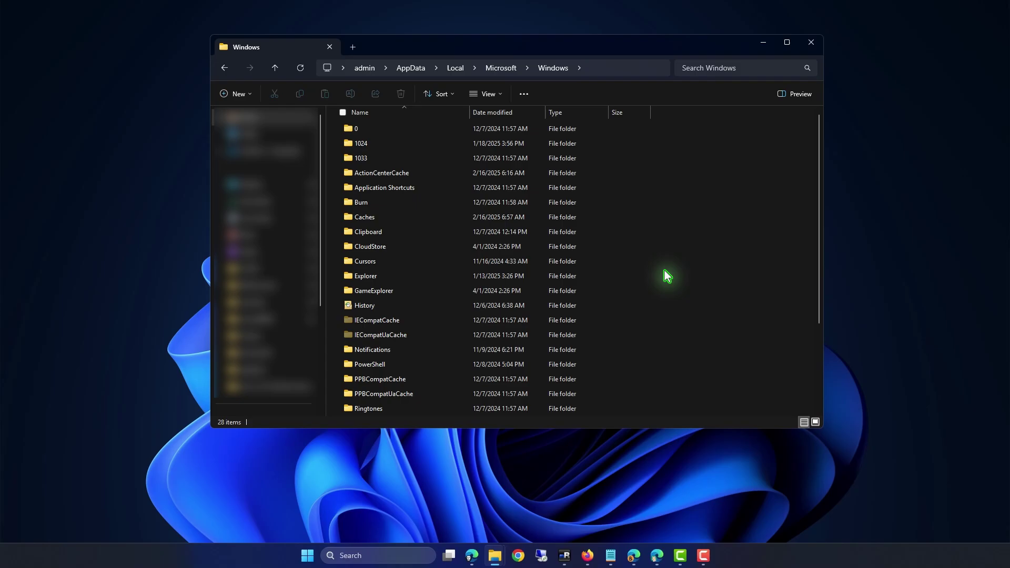
double_click(419, 235)
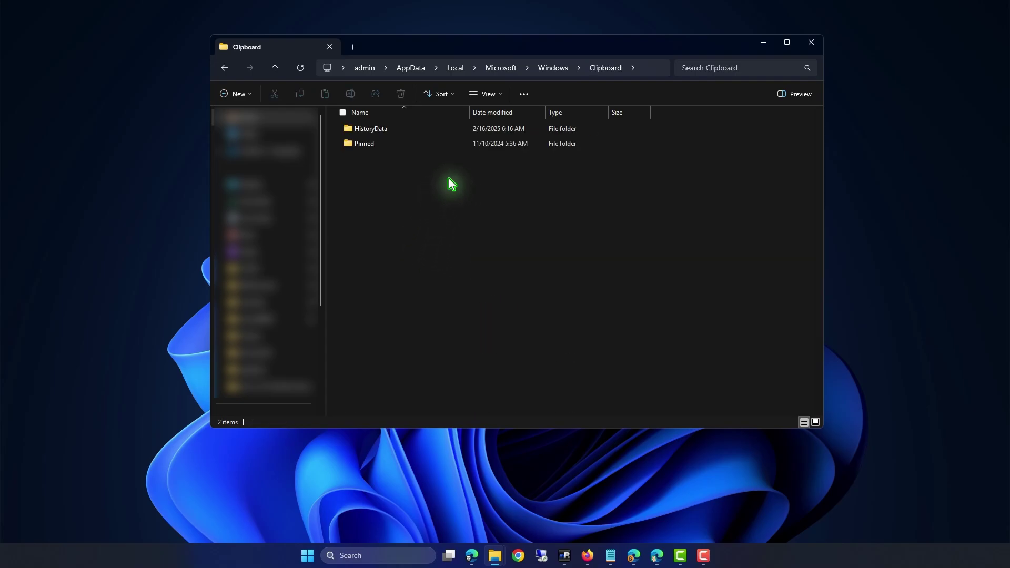
drag(477, 190, 399, 115)
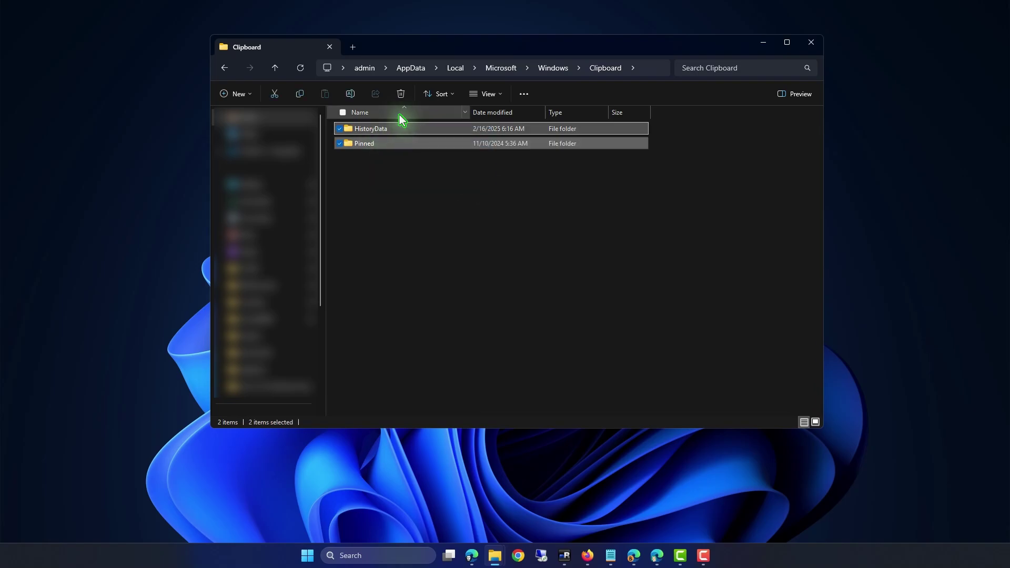
click(400, 94)
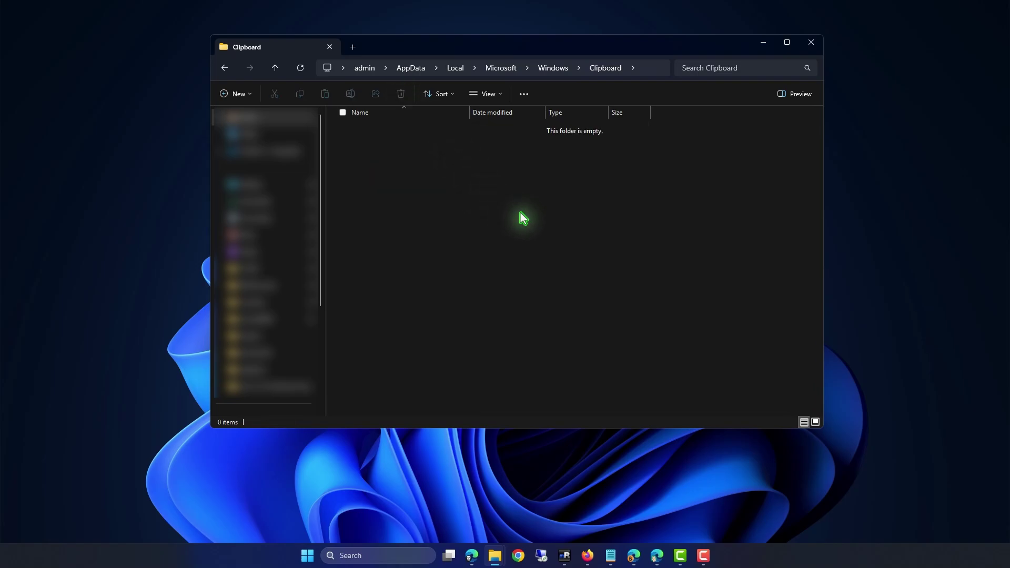